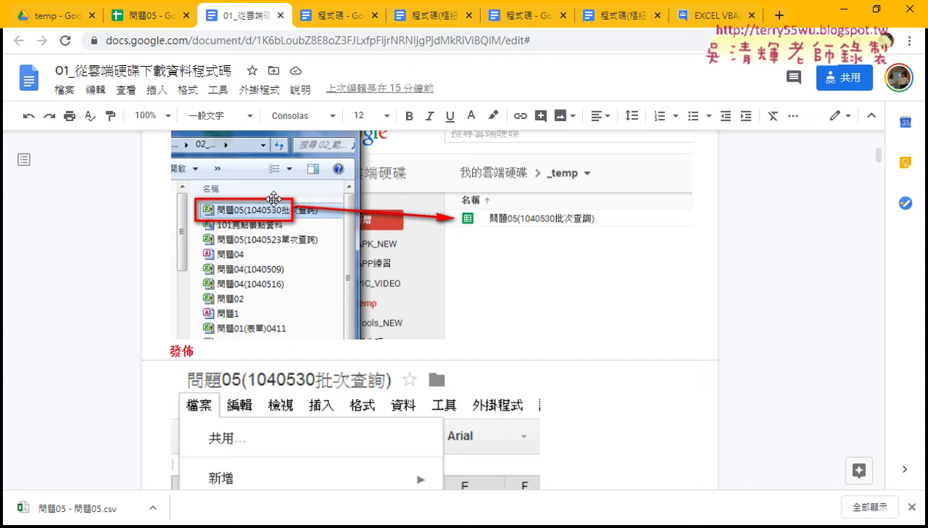
# - Return to the 單元06_下載網路資料 Drive folder and select the 01_從雲端硬碟下載資料程式碼 document
pyautogui.click(51, 15)
pyautogui.click(18, 41)
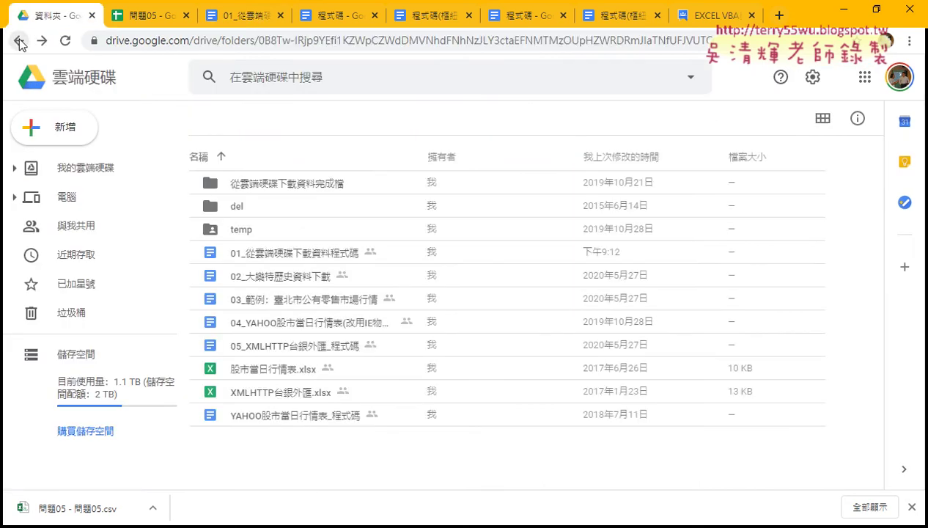
pyautogui.click(276, 255)
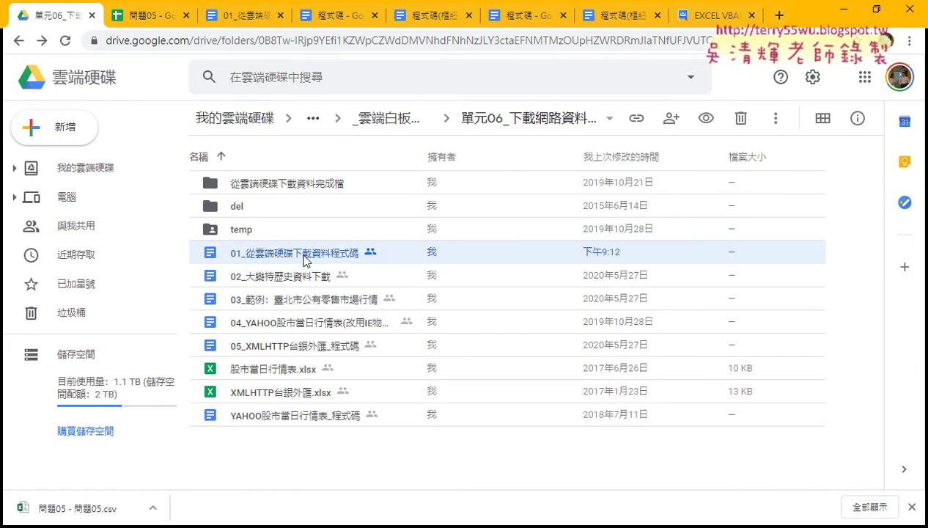
# - Scroll the code notes document to the 改為下載CSV檔案 section and its publish-to-web screenshot
pyautogui.click(249, 15)
pyautogui.scroll(-2, 491, 272)
pyautogui.scroll(-2, 491, 272)
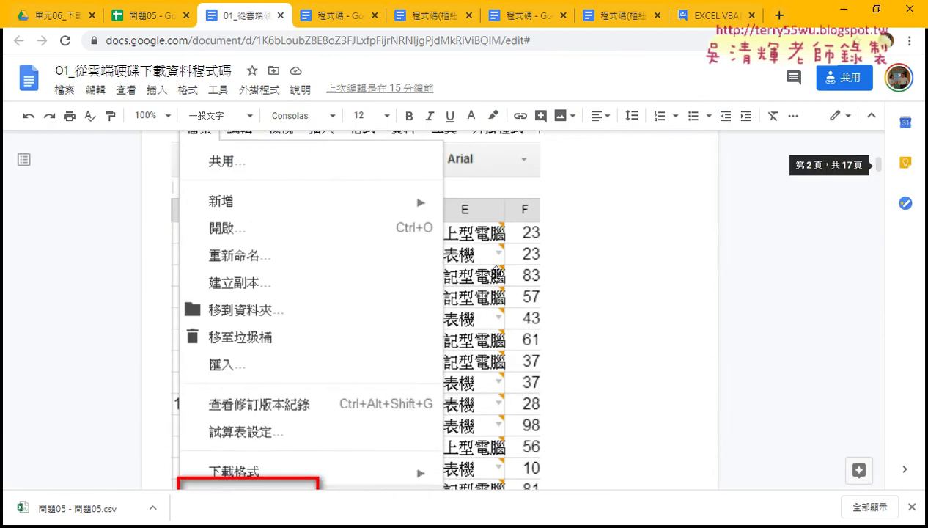
pyautogui.scroll(-2, 491, 271)
pyautogui.scroll(-1, 495, 274)
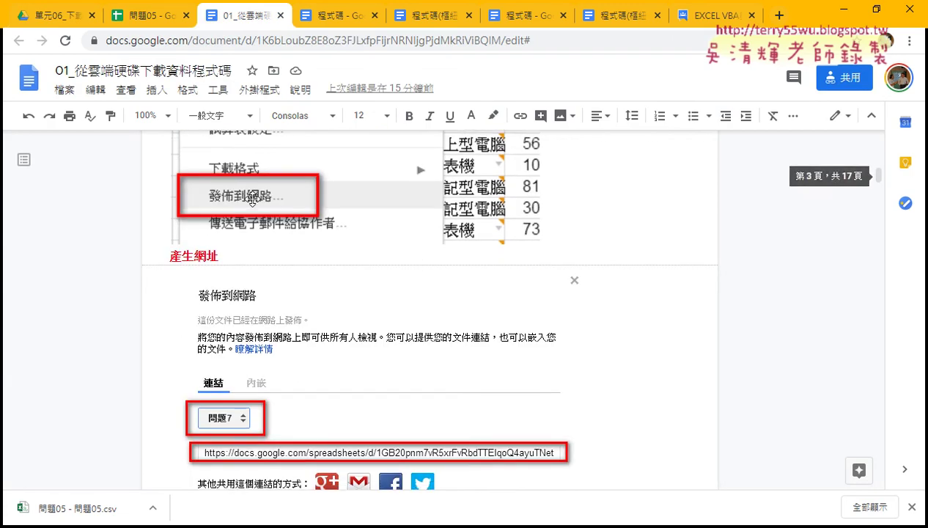
pyautogui.scroll(-1, 252, 200)
pyautogui.scroll(-2, 249, 201)
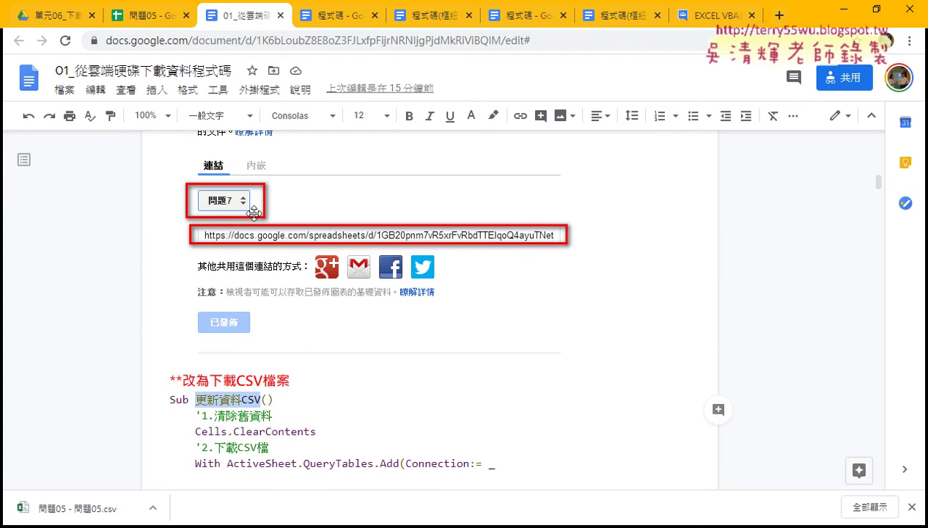
pyautogui.scroll(1, 275, 207)
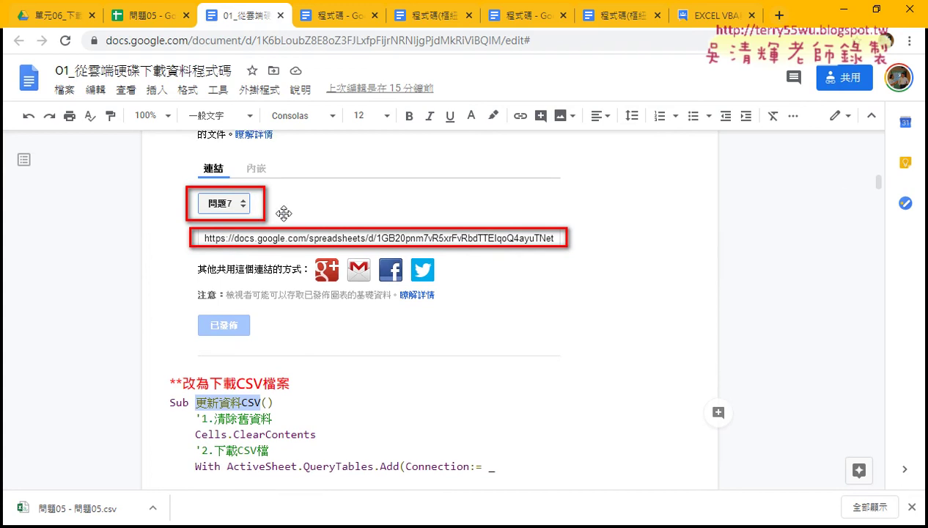
pyautogui.click(319, 227)
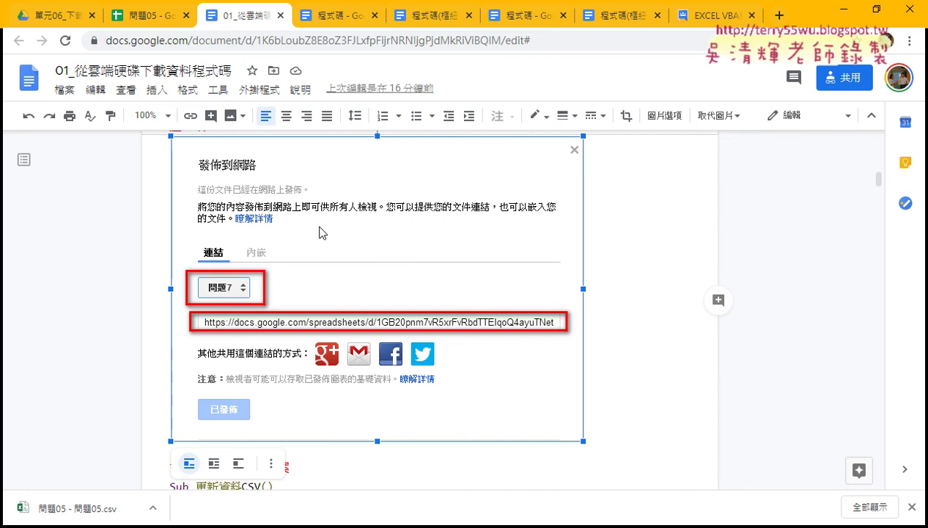
# - Highlight the macro name 更新資料CSV in the CSV download code
pyautogui.scroll(-2, 337, 249)
pyautogui.click(388, 356)
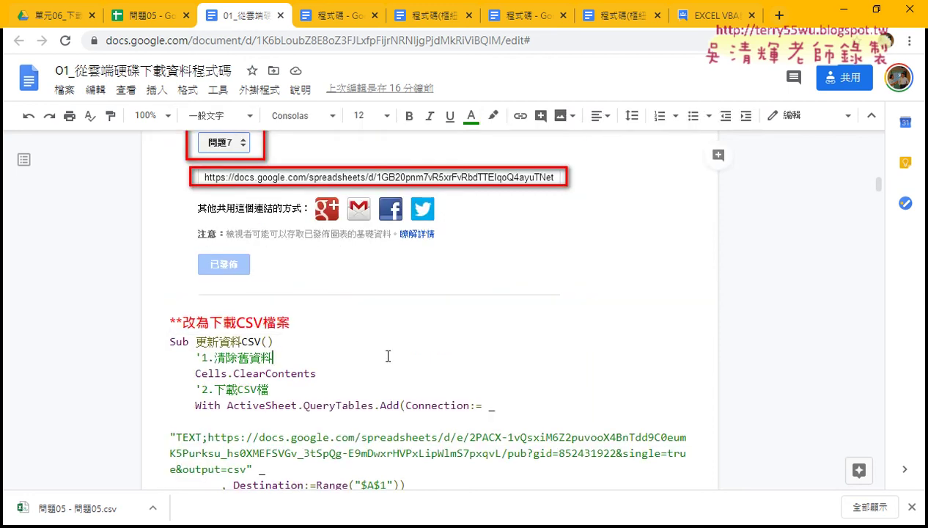
pyautogui.moveTo(199, 345)
pyautogui.mouseDown()
pyautogui.moveTo(271, 341)
pyautogui.moveTo(258, 345)
pyautogui.mouseUp()
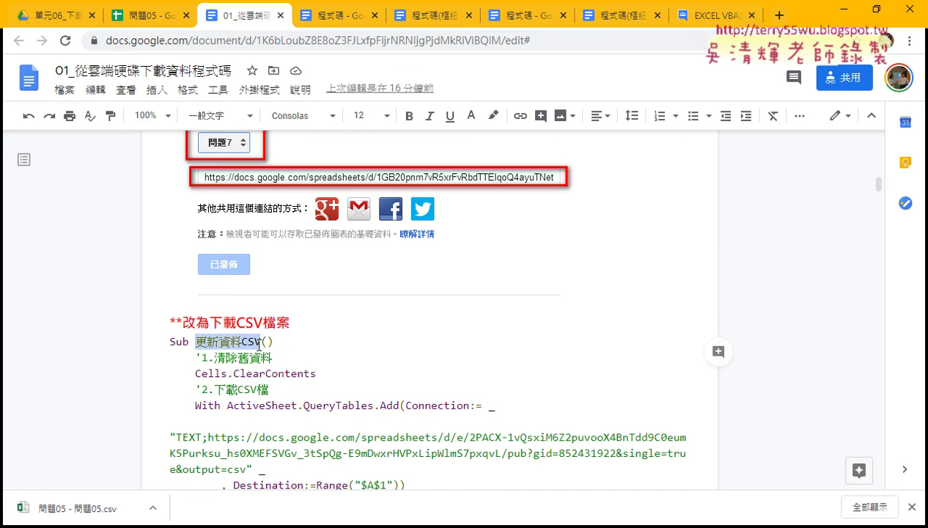
pyautogui.click(300, 526)
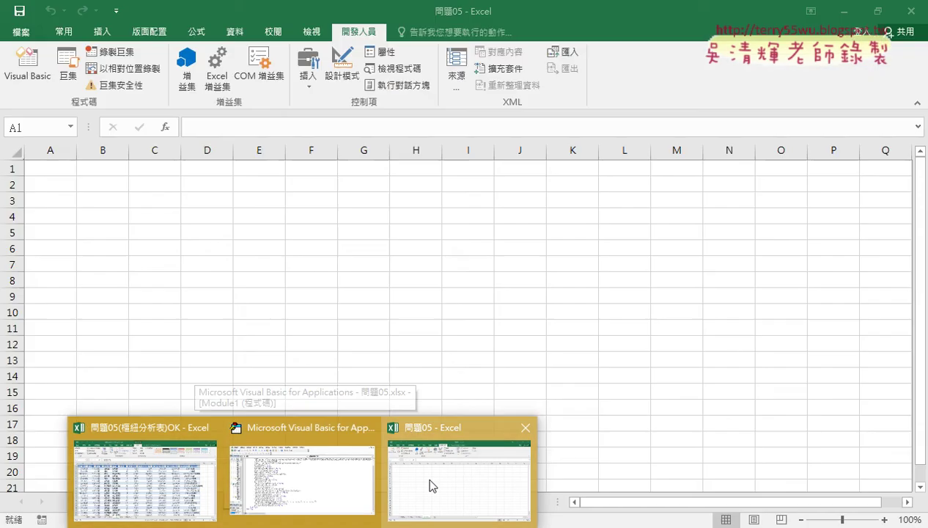
# - Start recording a macro named 更新資料CSV in the 問題05 workbook, replacing the existing one
pyautogui.click(431, 485)
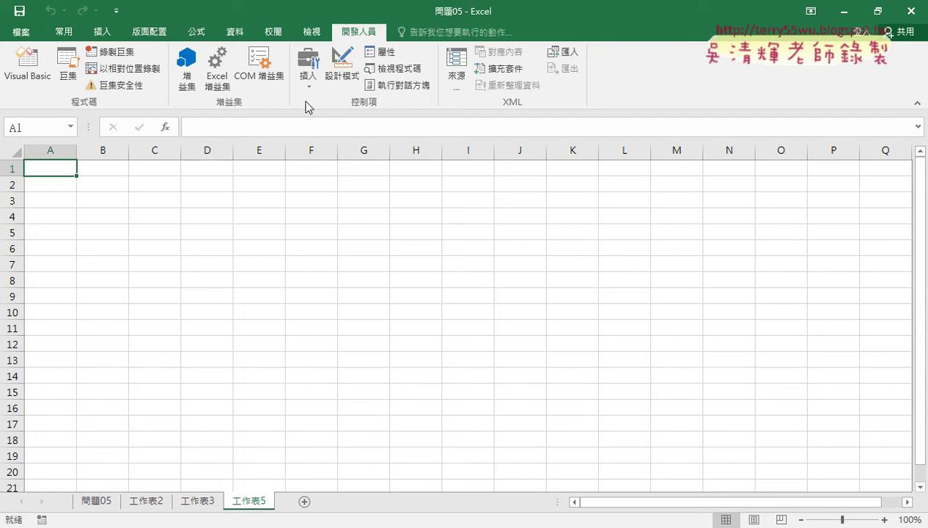
pyautogui.click(96, 55)
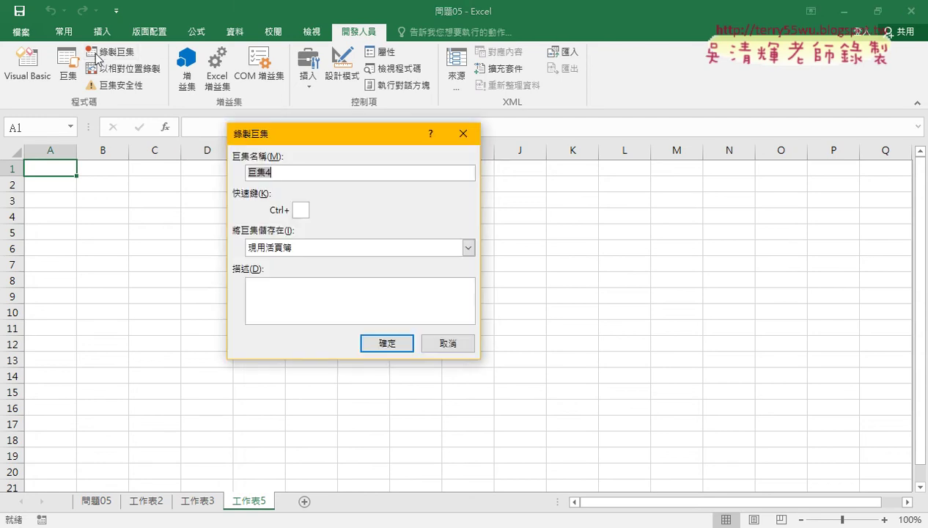
pyautogui.write('更新資料CSV')
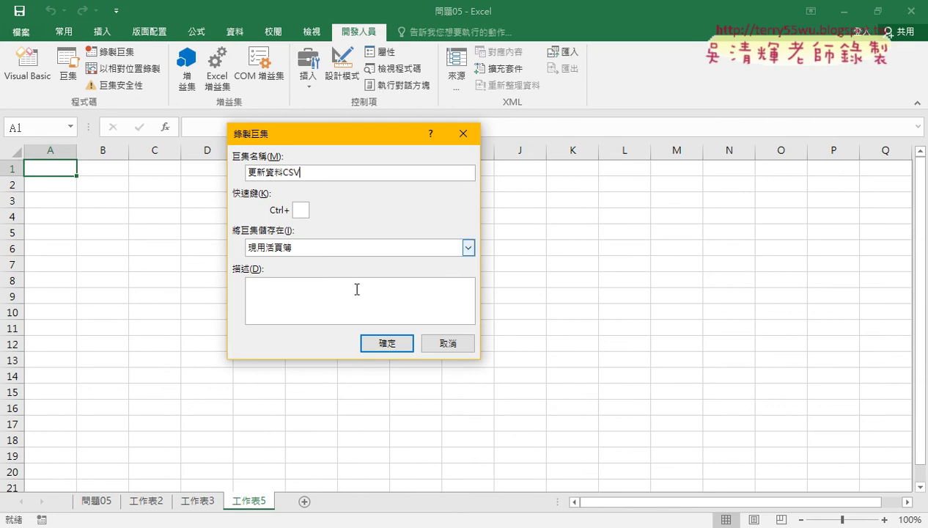
pyautogui.click(386, 343)
pyautogui.click(408, 312)
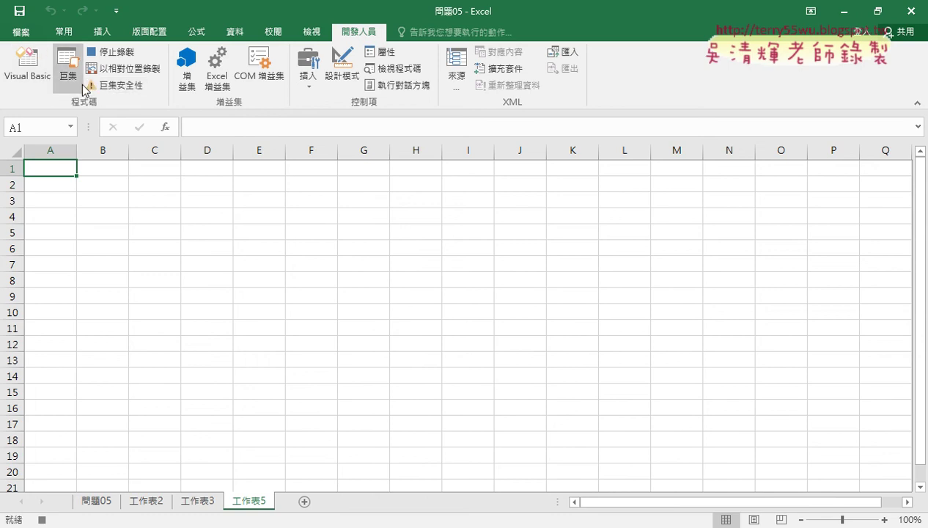
# - Begin a Data > From Text import, then go back to the browser
pyautogui.click(234, 31)
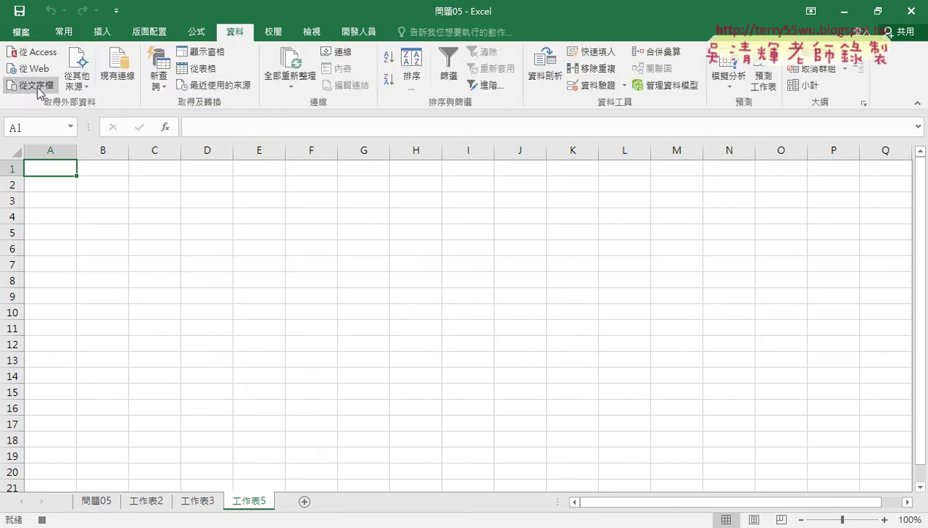
pyautogui.click(22, 85)
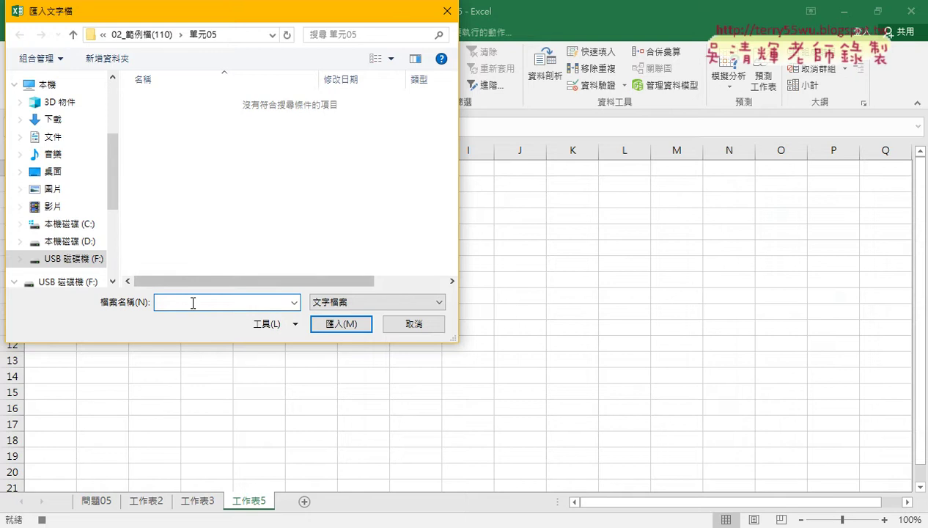
pyautogui.hotkey('alt', 'Tab')
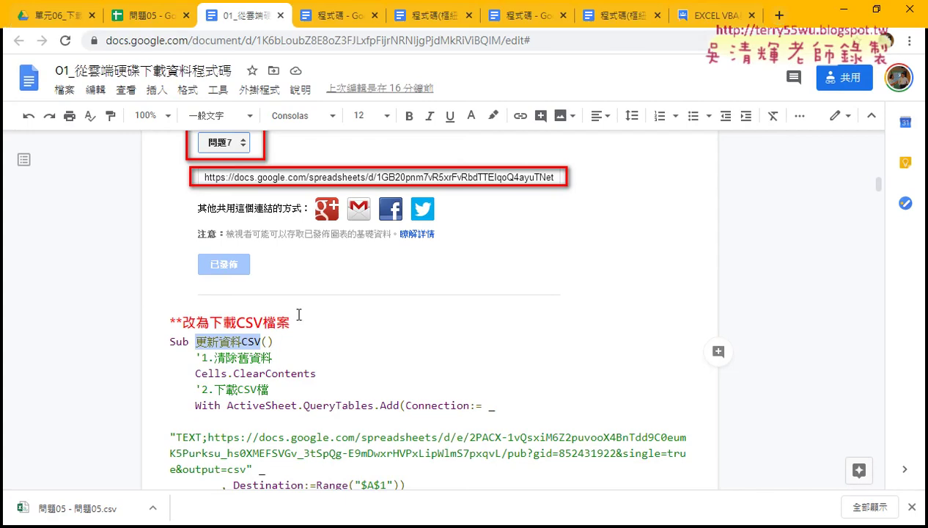
# - Set Publish to the web to publish sheet 問題05 as comma-separated values (.csv)
pyautogui.click(146, 16)
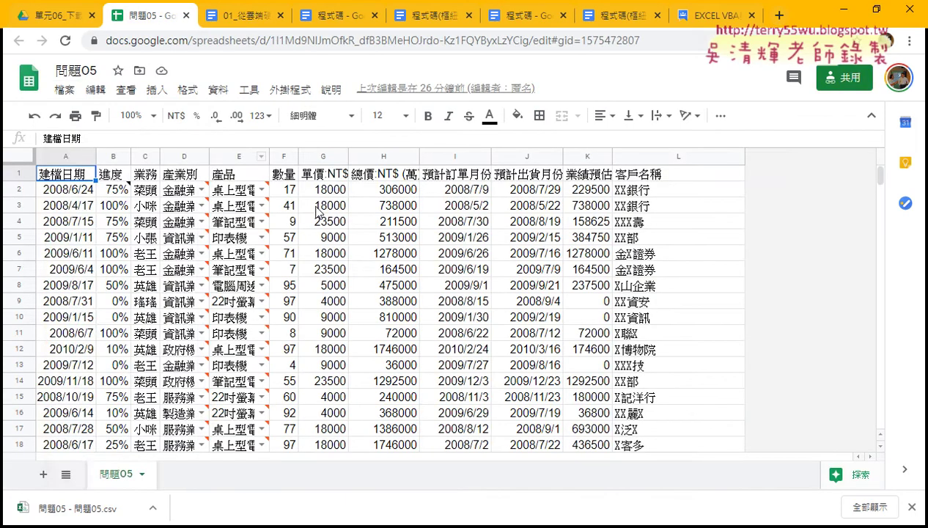
pyautogui.click(64, 89)
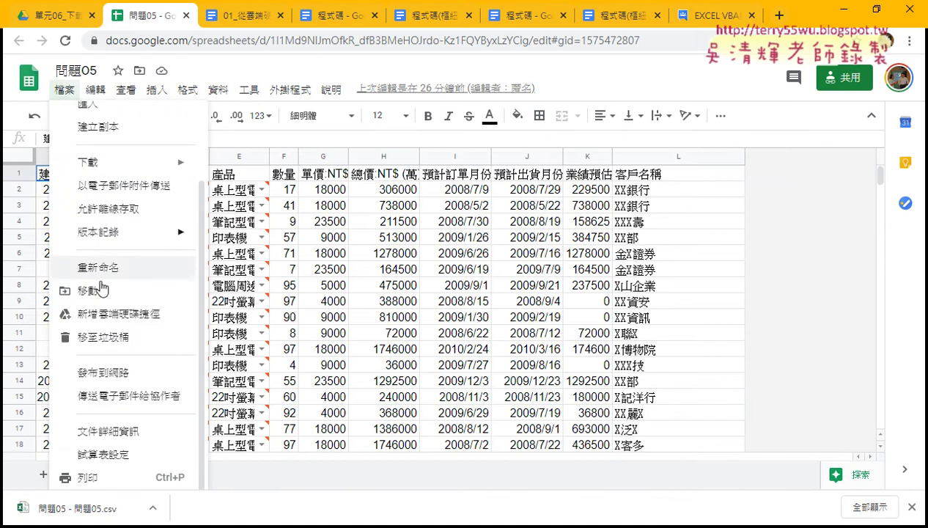
pyautogui.click(110, 374)
pyautogui.click(388, 236)
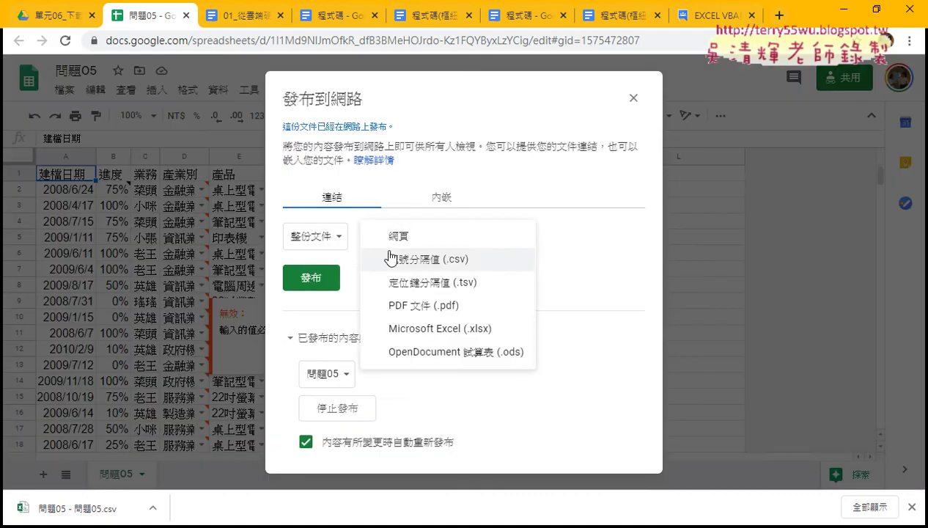
pyautogui.click(418, 258)
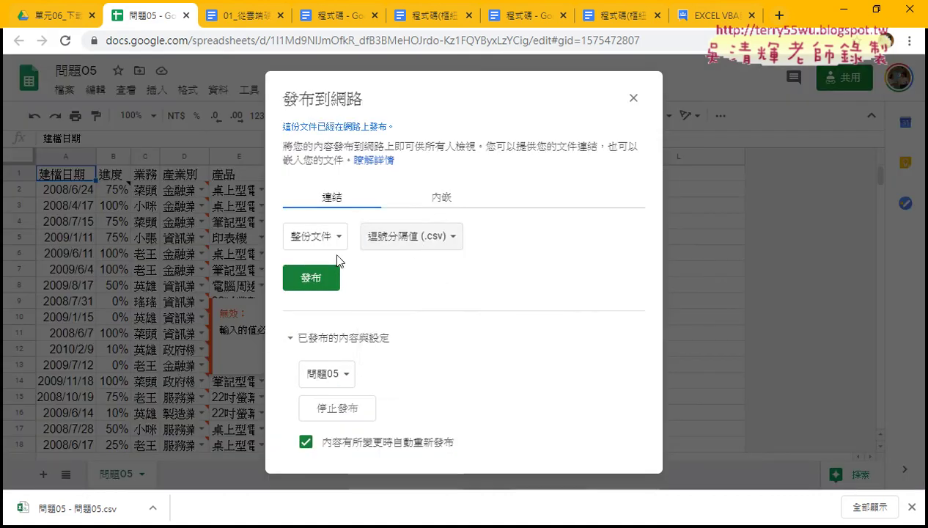
pyautogui.click(323, 236)
pyautogui.click(315, 272)
# - Copy the published CSV link and check its ending
pyautogui.click(425, 269)
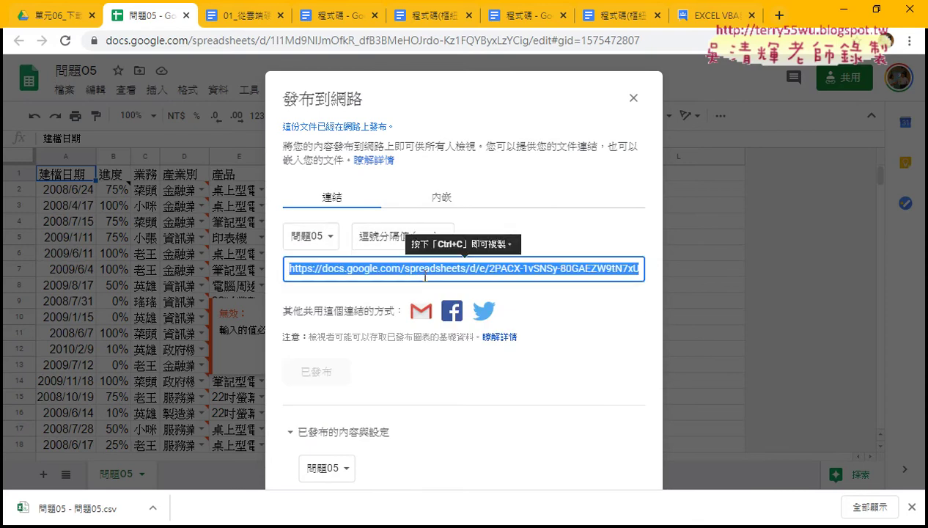
pyautogui.rightClick(425, 273)
pyautogui.click(472, 288)
pyautogui.click(484, 274)
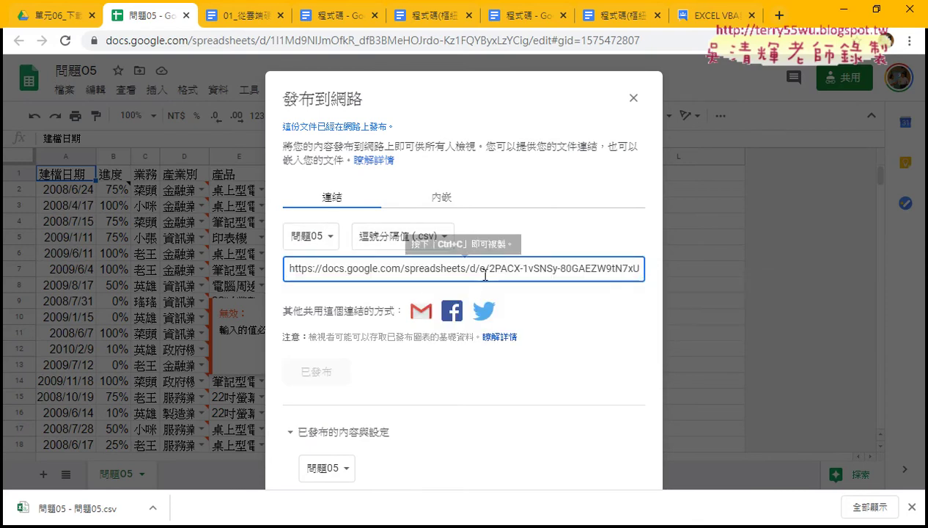
pyautogui.moveTo(484, 274)
pyautogui.mouseDown()
pyautogui.moveTo(660, 272)
pyautogui.moveTo(648, 276)
pyautogui.mouseUp()
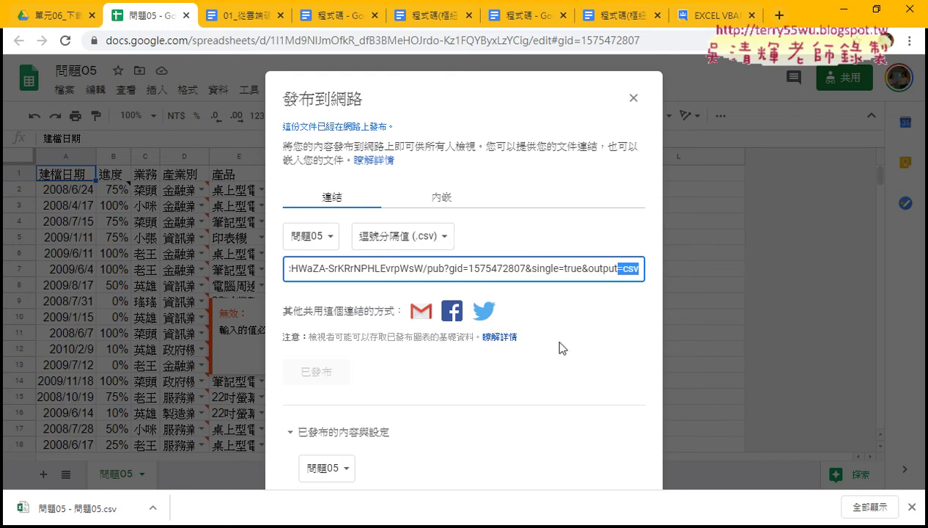
# - Review the published content and settings section and the Embed publishing options
pyautogui.click(332, 434)
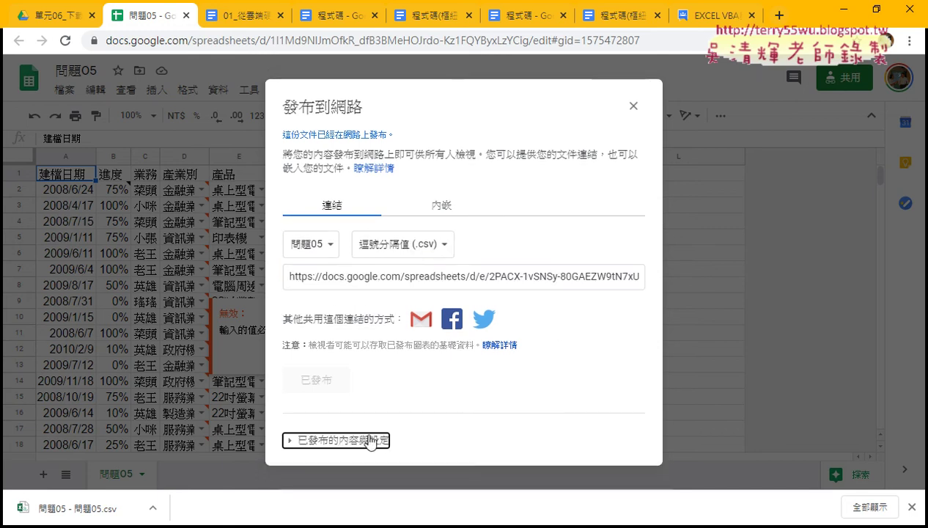
pyautogui.click(370, 441)
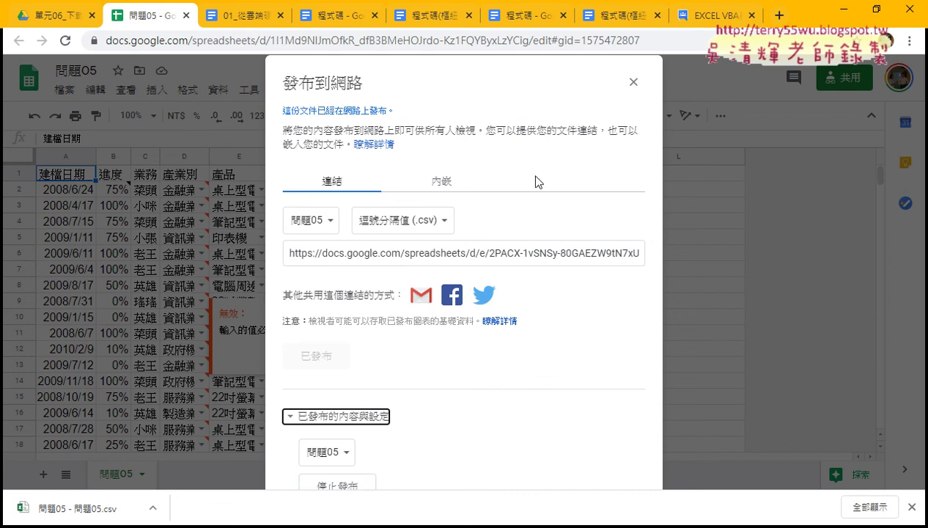
pyautogui.click(451, 181)
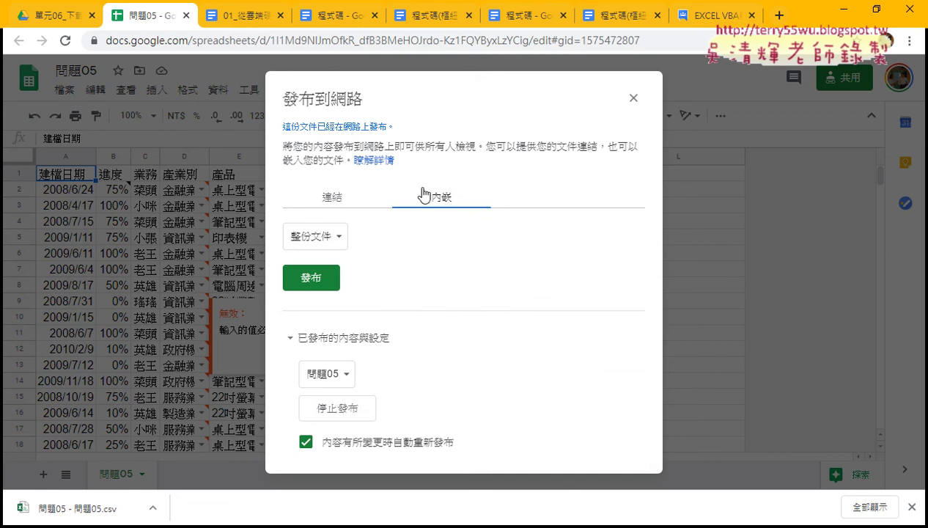
pyautogui.click(334, 196)
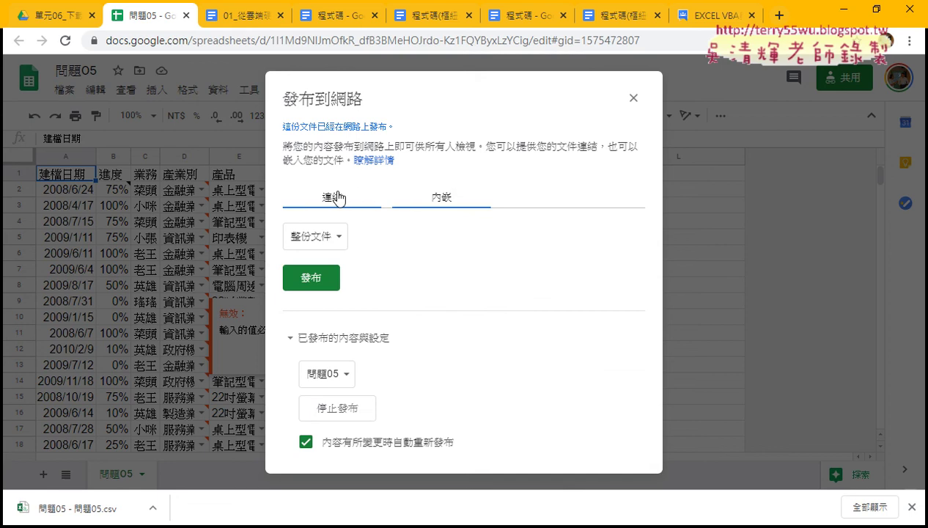
pyautogui.click(441, 184)
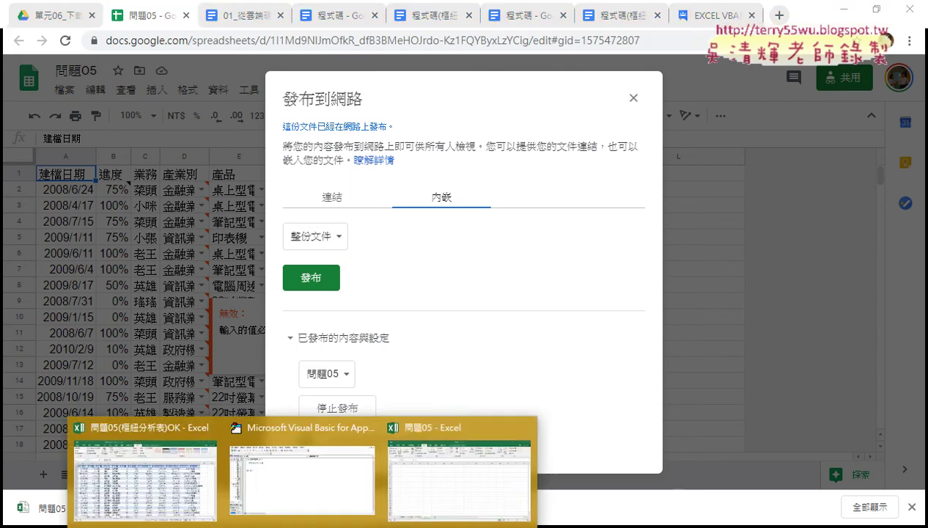
# - Paste the published CSV address into the Import Text File name box and import it
pyautogui.click(451, 480)
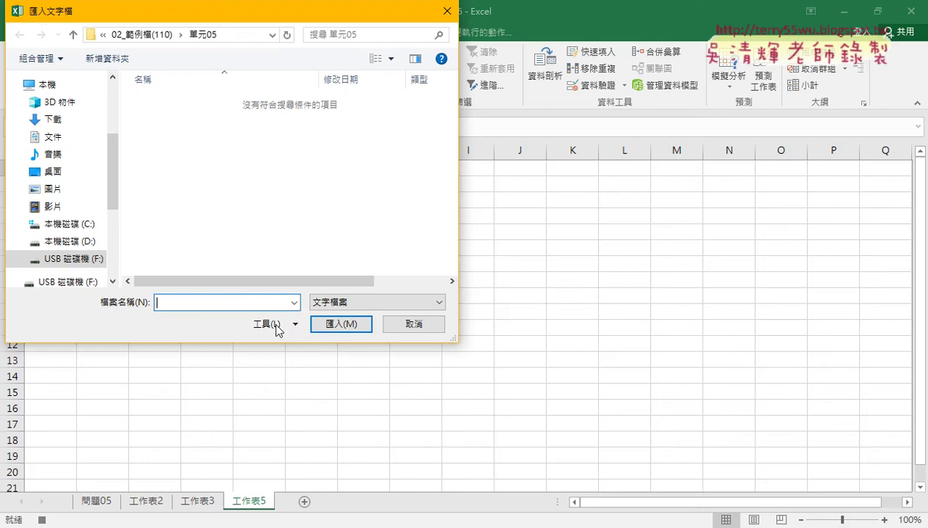
pyautogui.rightClick(215, 303)
pyautogui.click(230, 368)
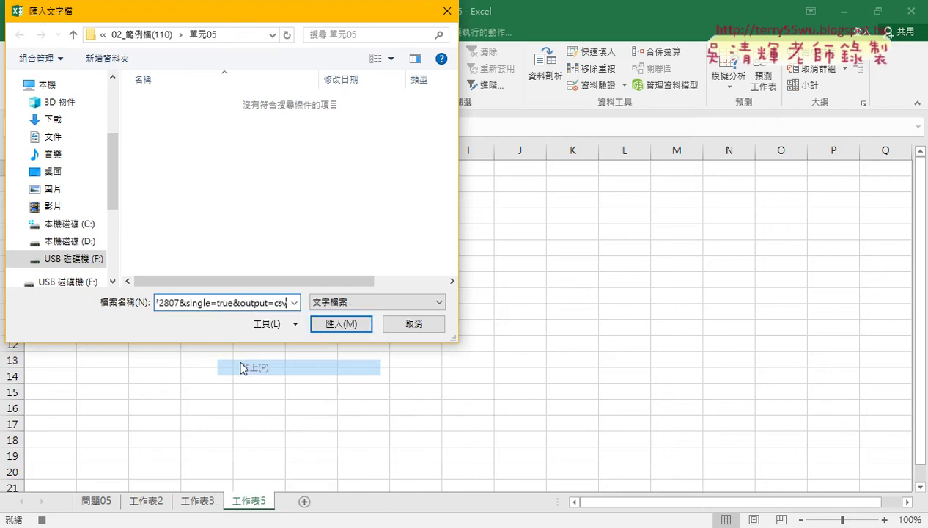
pyautogui.moveTo(279, 301); pyautogui.dragTo(106, 301)
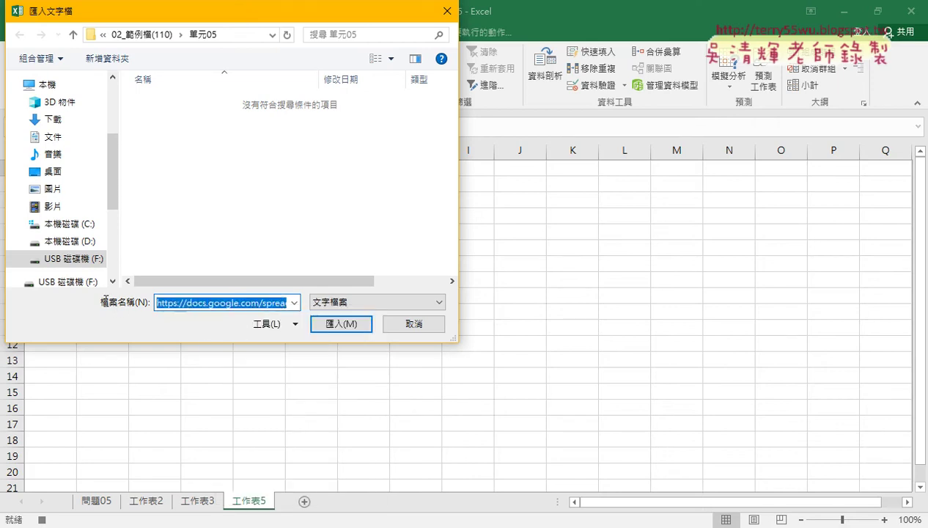
pyautogui.click(164, 300)
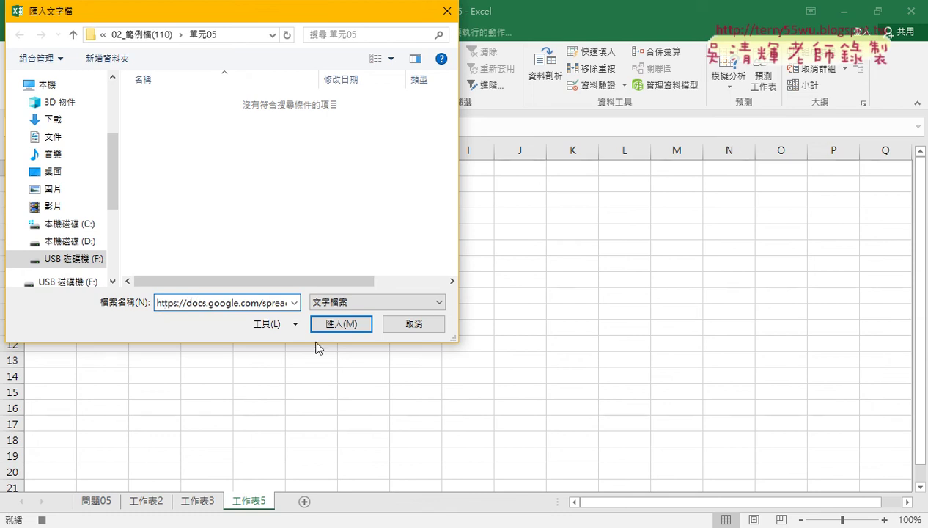
pyautogui.click(343, 329)
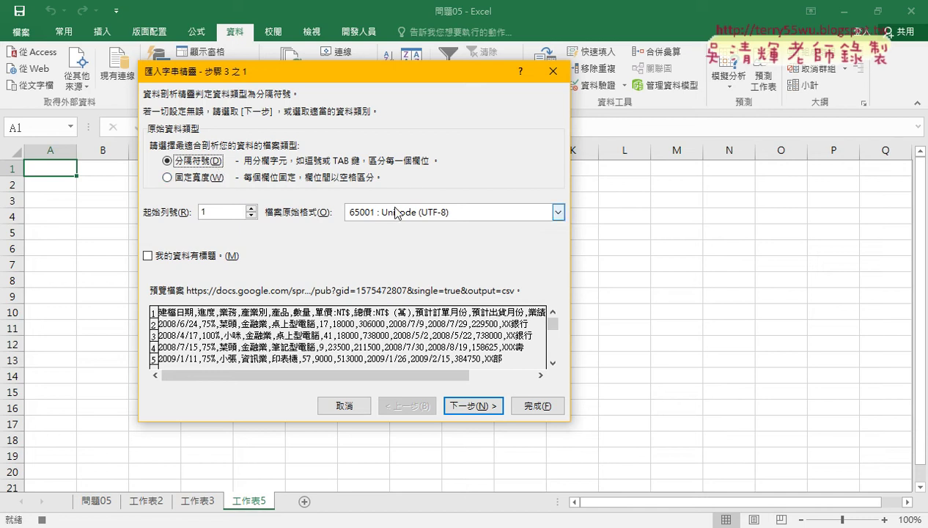
# - Import as 65001 UTF-8 with headers, comma-only delimiter, placed at $A$1 of 工作表5
pyautogui.click(372, 212)
pyautogui.click(374, 213)
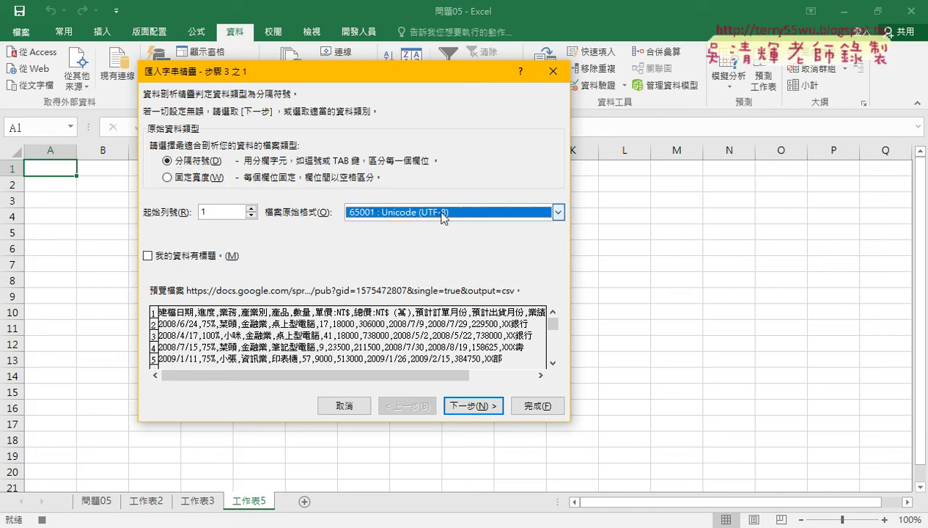
pyautogui.click(482, 407)
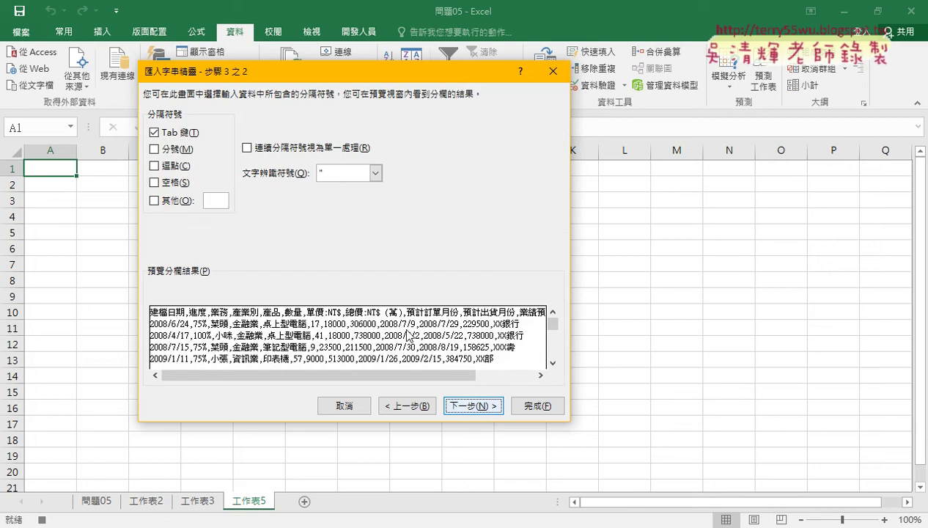
pyautogui.click(178, 166)
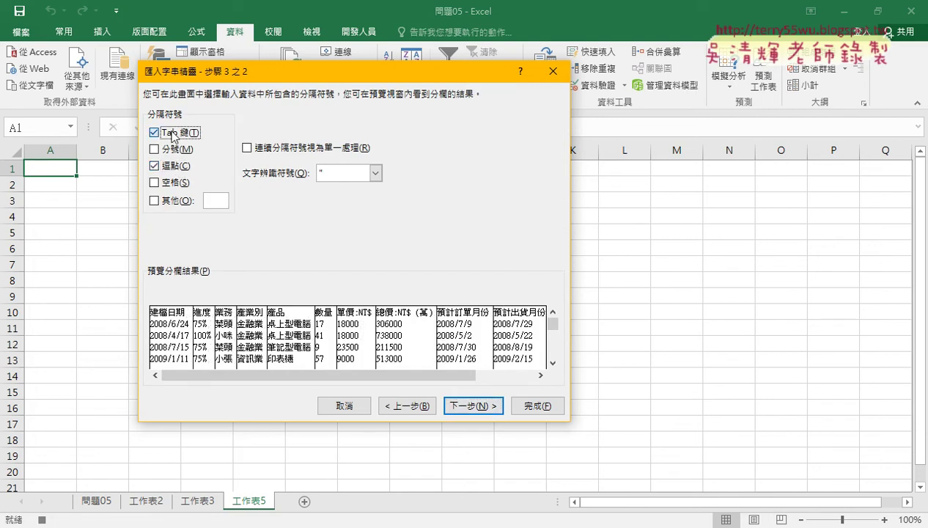
pyautogui.click(164, 132)
pyautogui.click(407, 405)
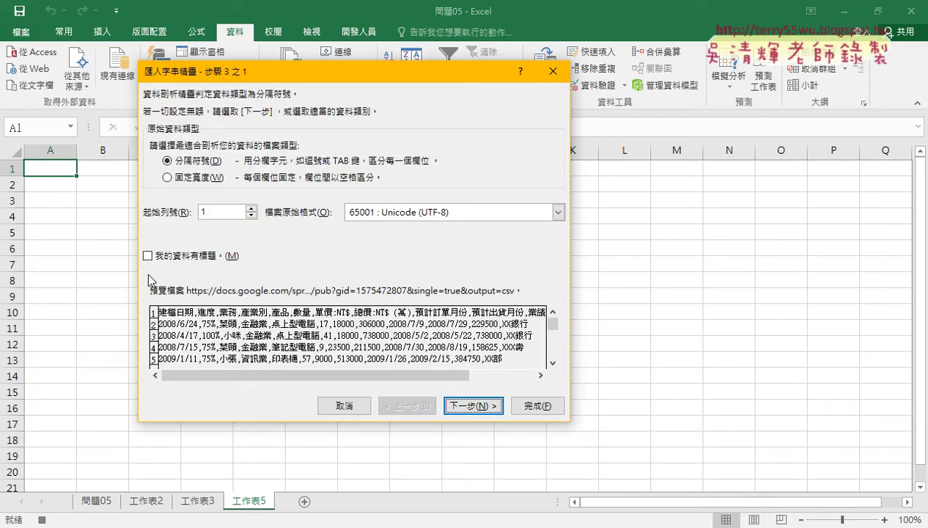
pyautogui.click(198, 256)
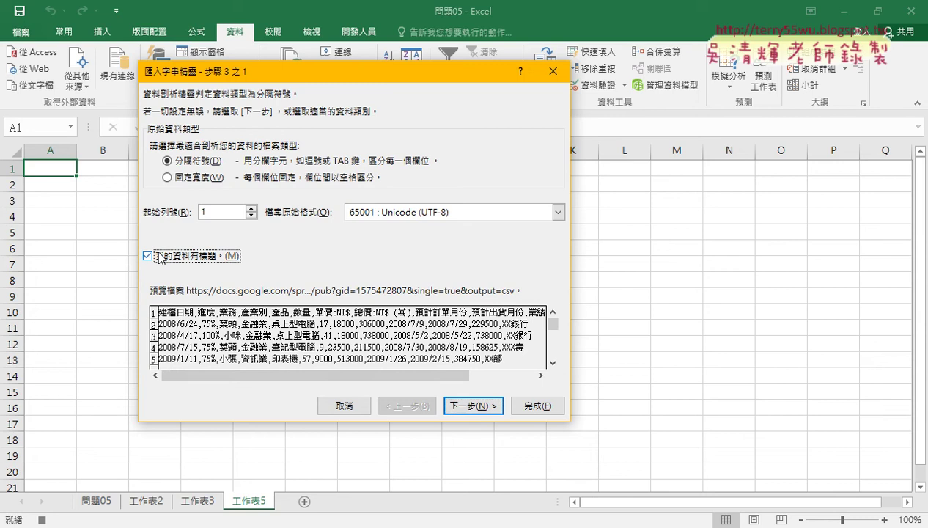
pyautogui.click(450, 405)
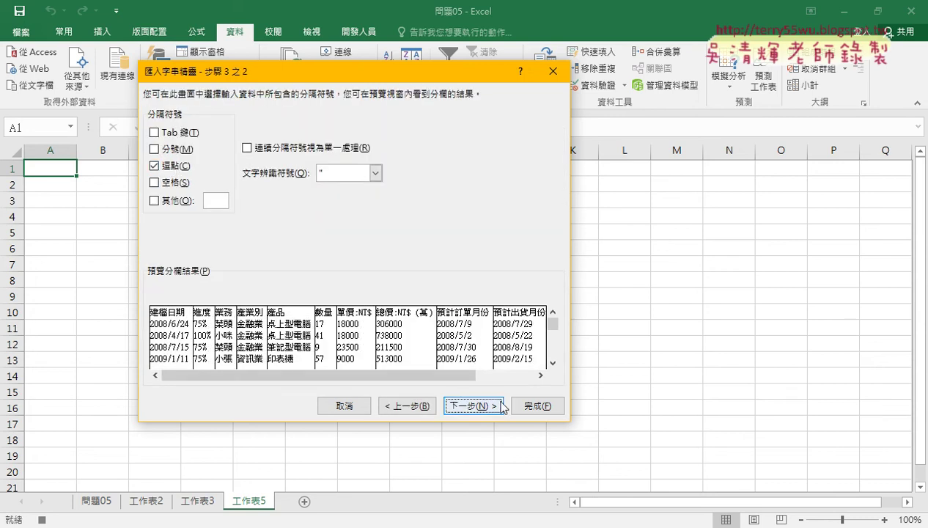
pyautogui.click(469, 407)
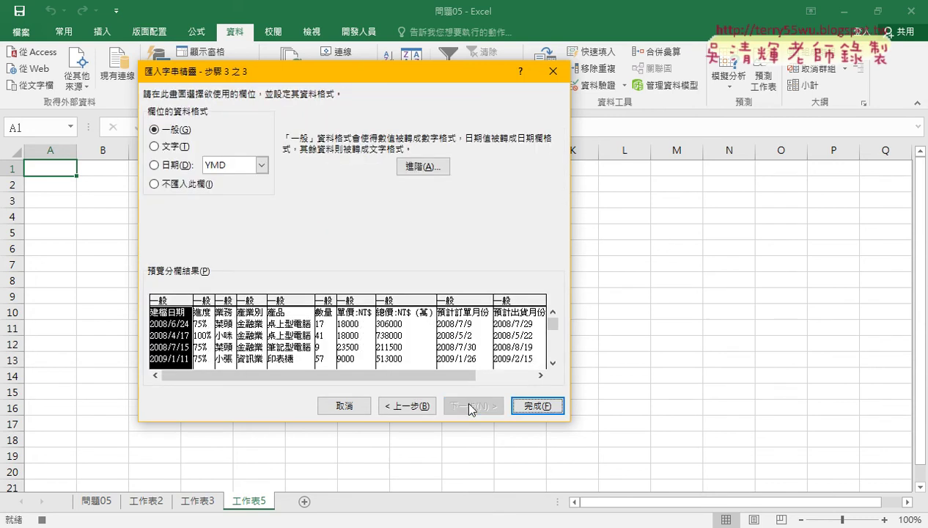
pyautogui.click(544, 406)
pyautogui.click(355, 339)
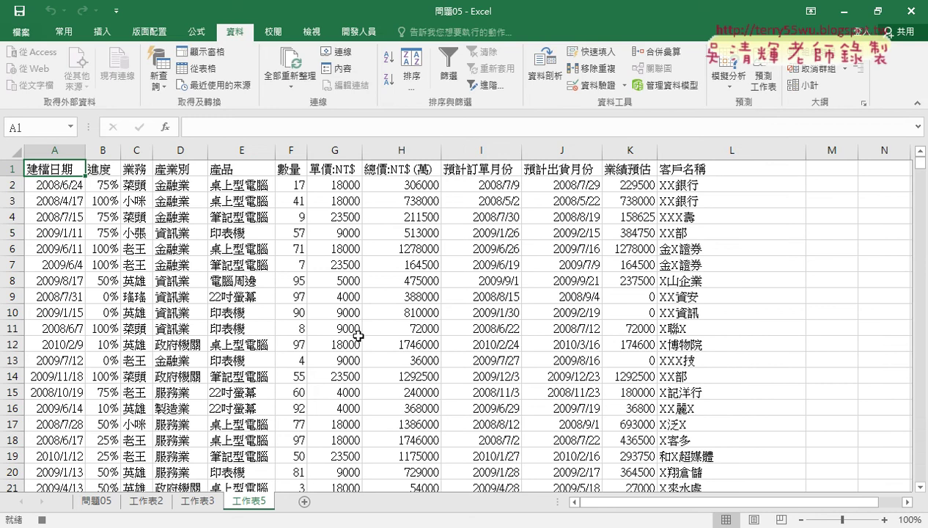
# - Open the recorded 更新資料CSV macro's code in the Visual Basic editor
pyautogui.click(359, 31)
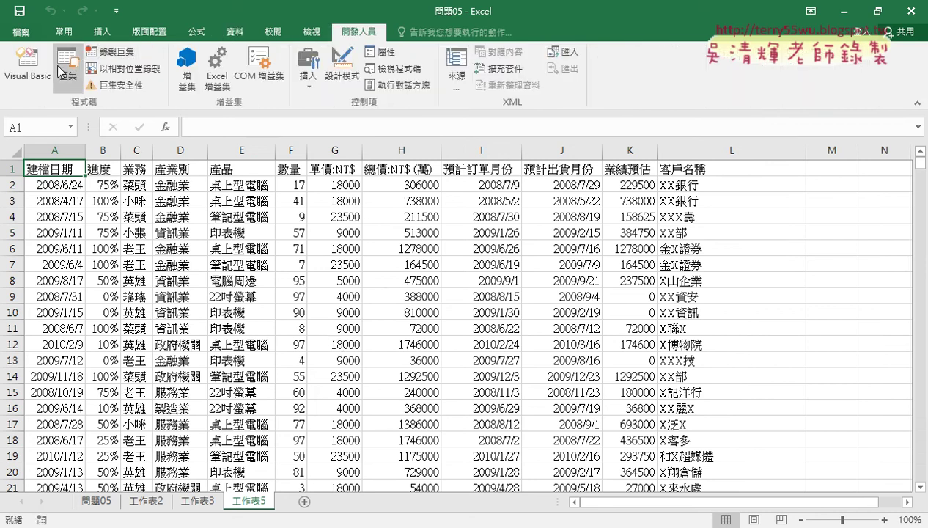
pyautogui.click(27, 64)
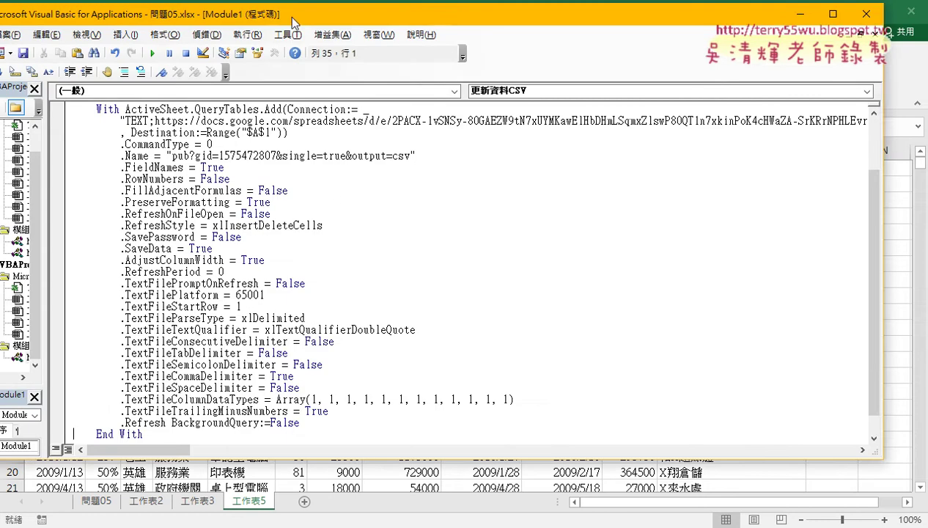
pyautogui.moveTo(292, 22); pyautogui.dragTo(421, 58)
pyautogui.scroll(2, 396, 218)
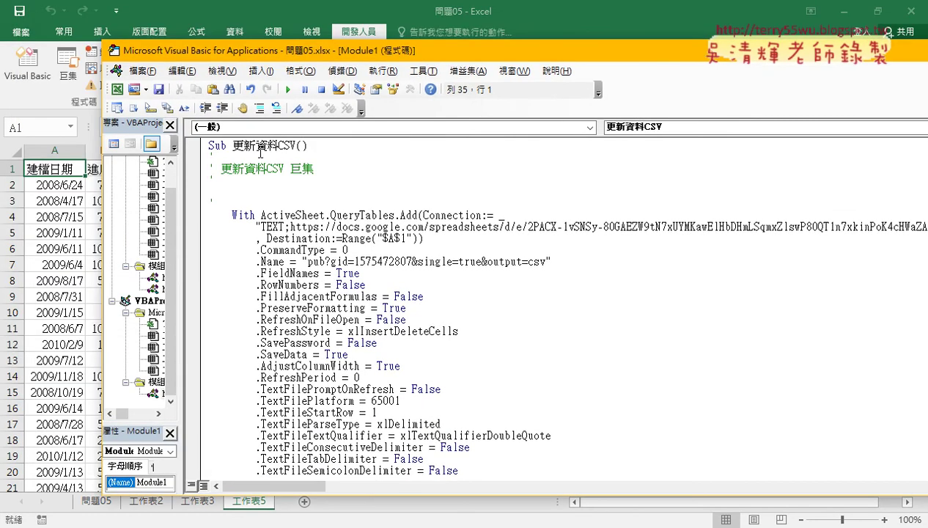
# - Delete the macro's comment lines and highlight ActiveSheet in the QueryTables statement
pyautogui.moveTo(232, 146); pyautogui.dragTo(290, 146)
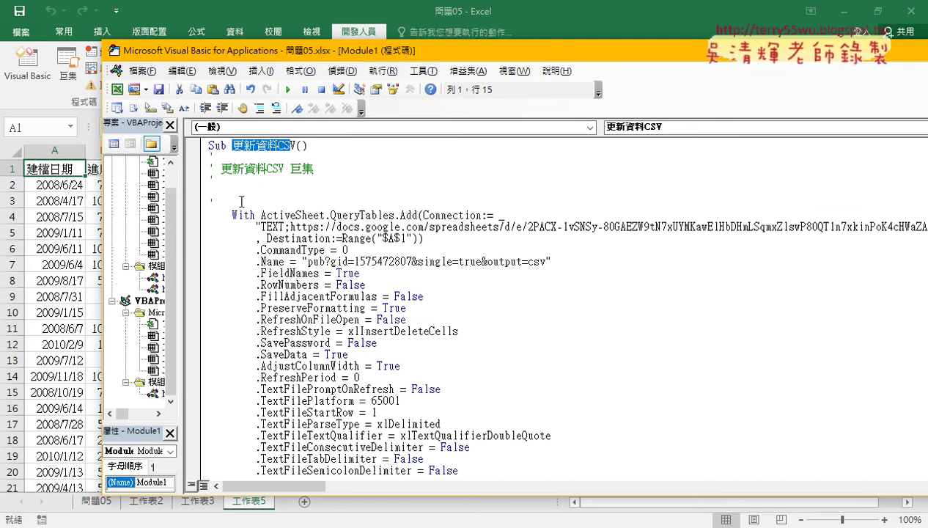
pyautogui.moveTo(241, 201); pyautogui.dragTo(201, 161)
pyautogui.press('Delete')
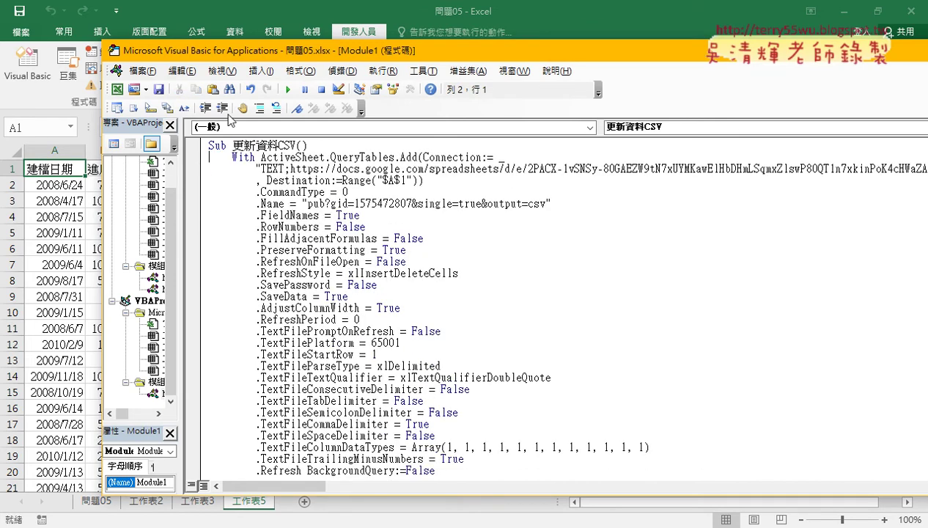
pyautogui.moveTo(235, 53); pyautogui.dragTo(145, 48)
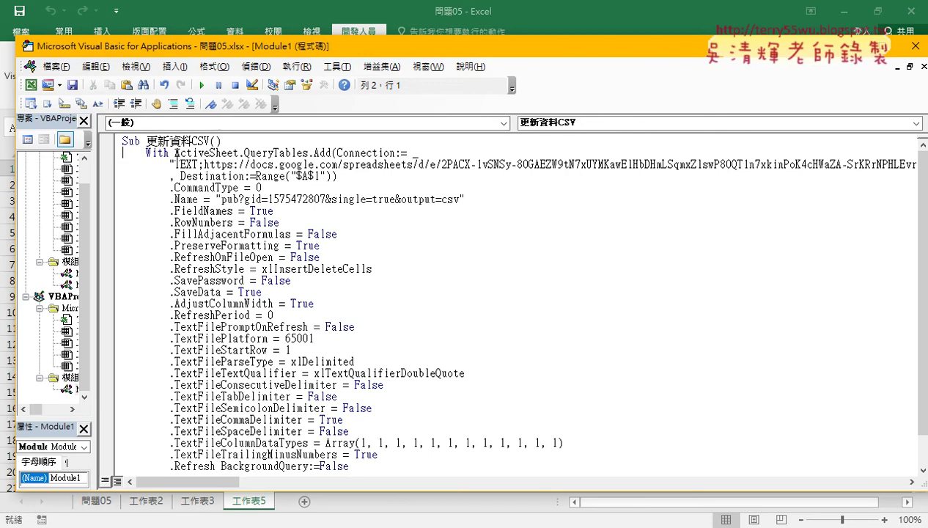
pyautogui.moveTo(174, 152); pyautogui.dragTo(221, 152)
pyautogui.moveTo(232, 152); pyautogui.dragTo(239, 153)
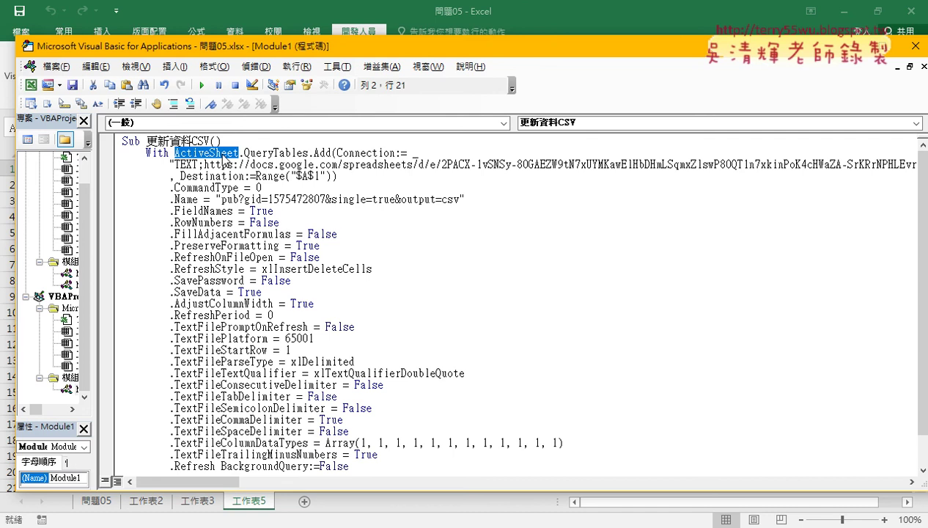
# - Review the QueryTables.Add statement: its TEXT connection, CSV web address and $A$1 destination
pyautogui.moveTo(239, 153); pyautogui.dragTo(309, 153)
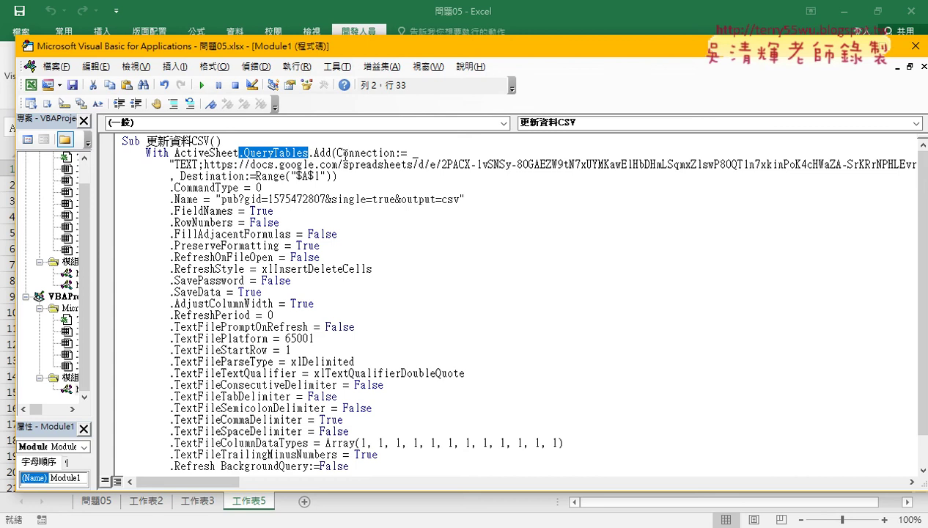
pyautogui.moveTo(337, 153); pyautogui.dragTo(378, 152)
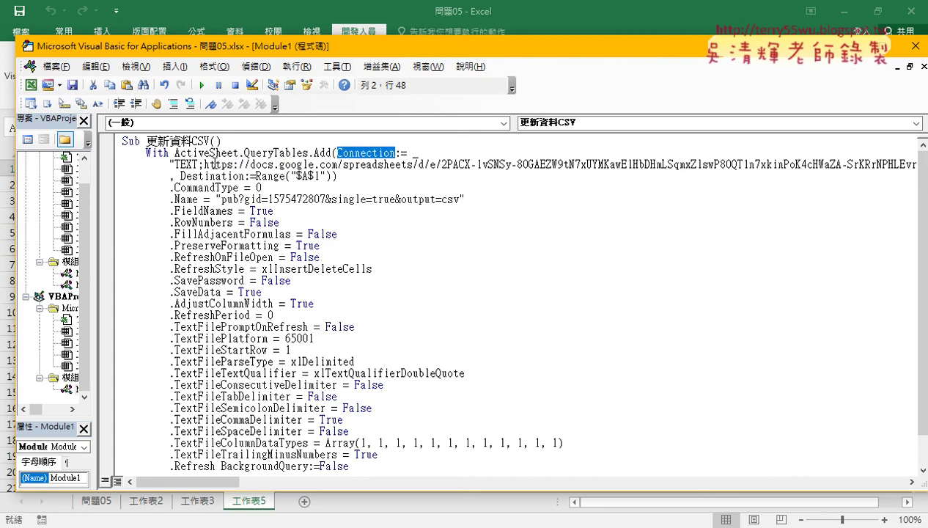
pyautogui.moveTo(204, 164); pyautogui.dragTo(925, 164)
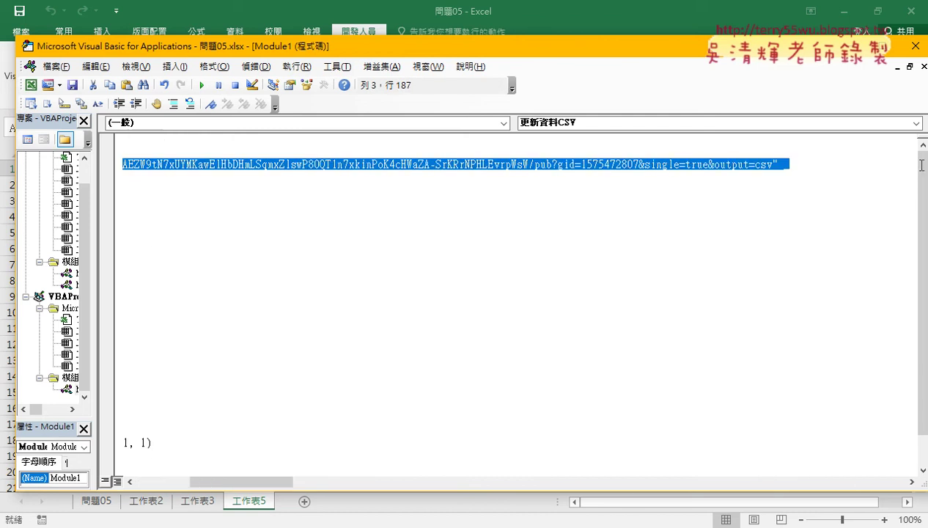
pyautogui.moveTo(878, 167); pyautogui.dragTo(769, 165)
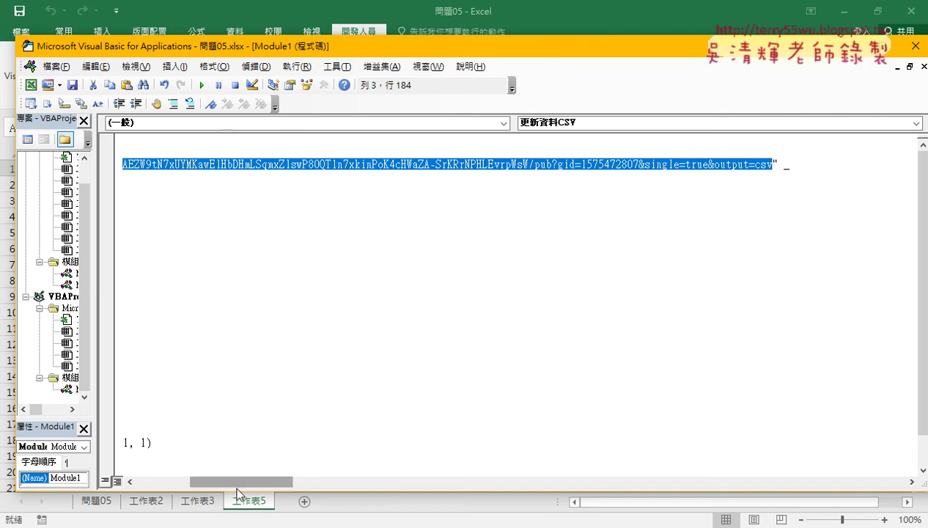
pyautogui.moveTo(241, 482); pyautogui.dragTo(187, 482)
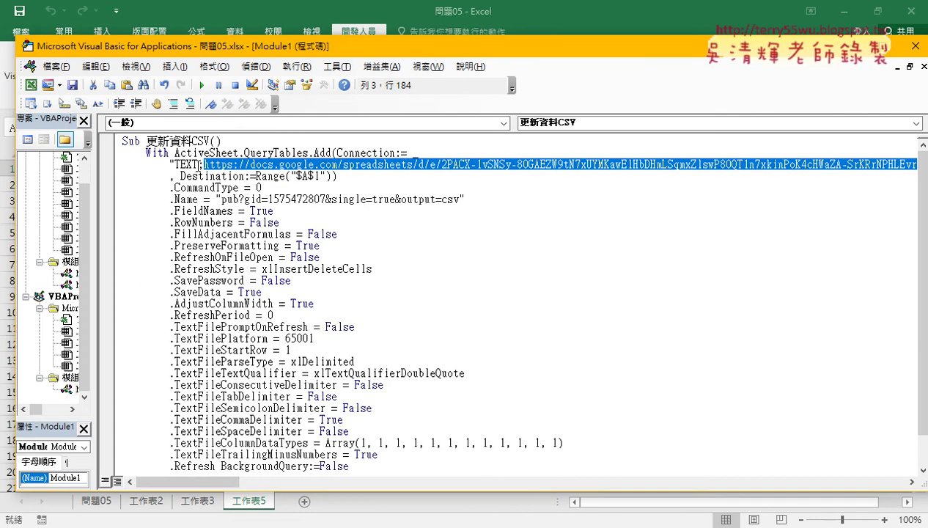
pyautogui.moveTo(198, 164); pyautogui.dragTo(175, 165)
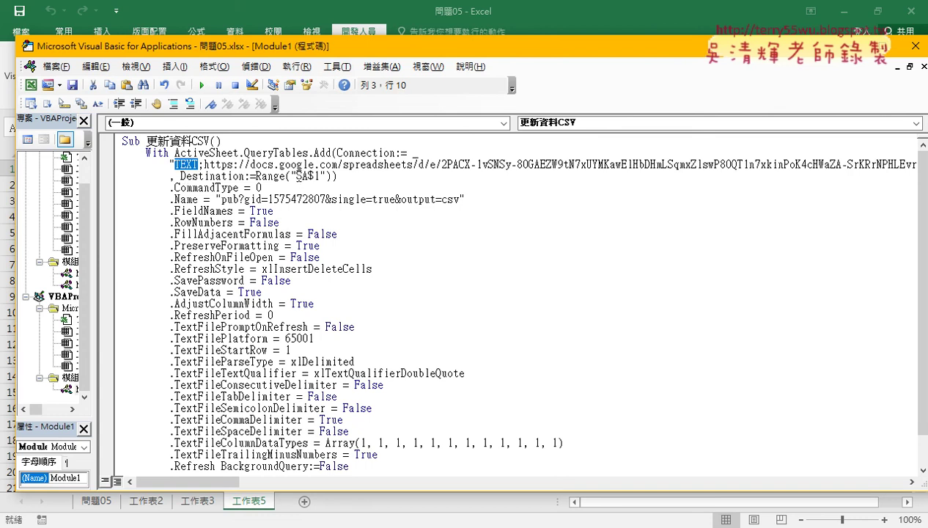
pyautogui.moveTo(296, 176); pyautogui.dragTo(321, 175)
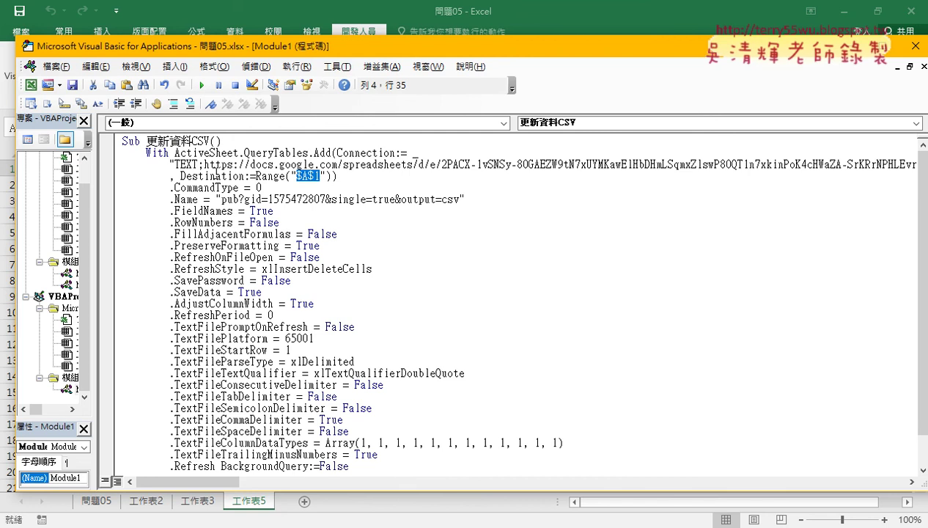
pyautogui.moveTo(254, 47); pyautogui.dragTo(420, 48)
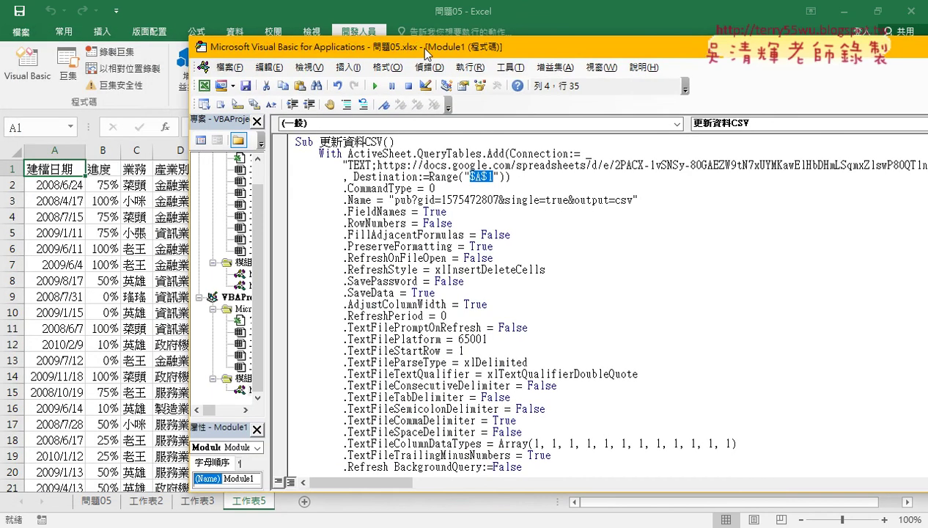
# - Add new sheet 工作表6 and locate the .CommandType = 0 line in the macro code
pyautogui.click(328, 504)
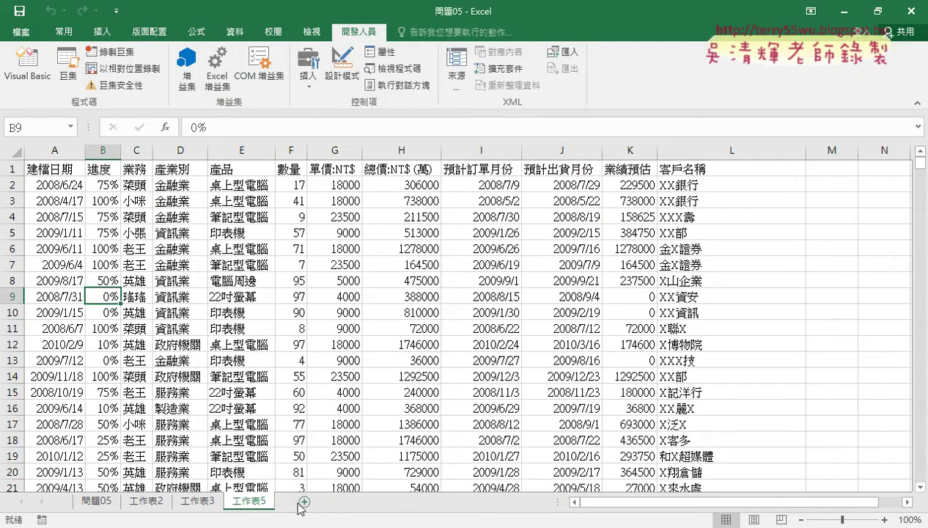
pyautogui.click(302, 503)
pyautogui.click(30, 82)
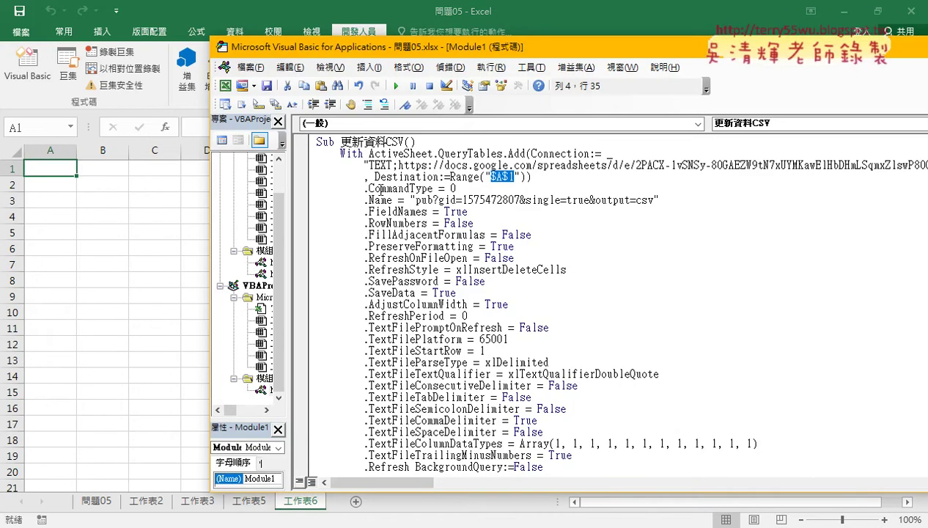
pyautogui.click(444, 189)
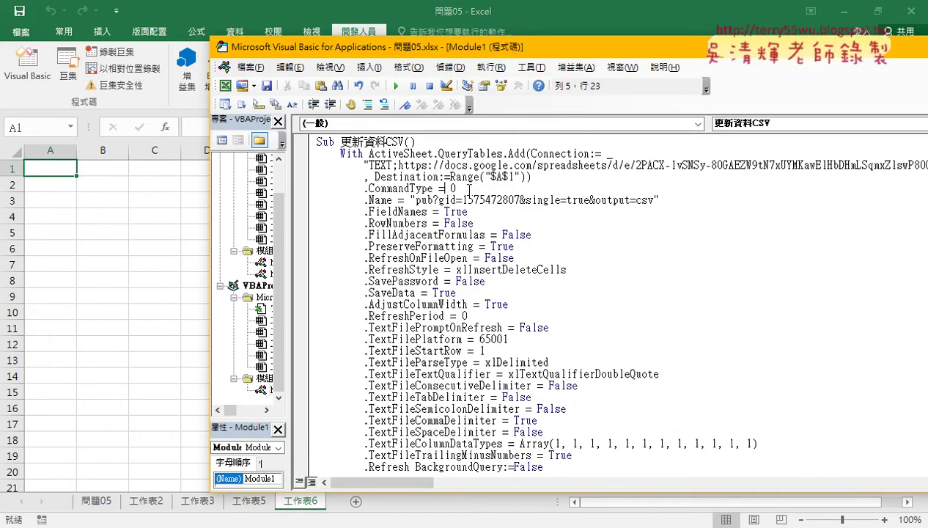
pyautogui.moveTo(459, 189); pyautogui.dragTo(304, 188)
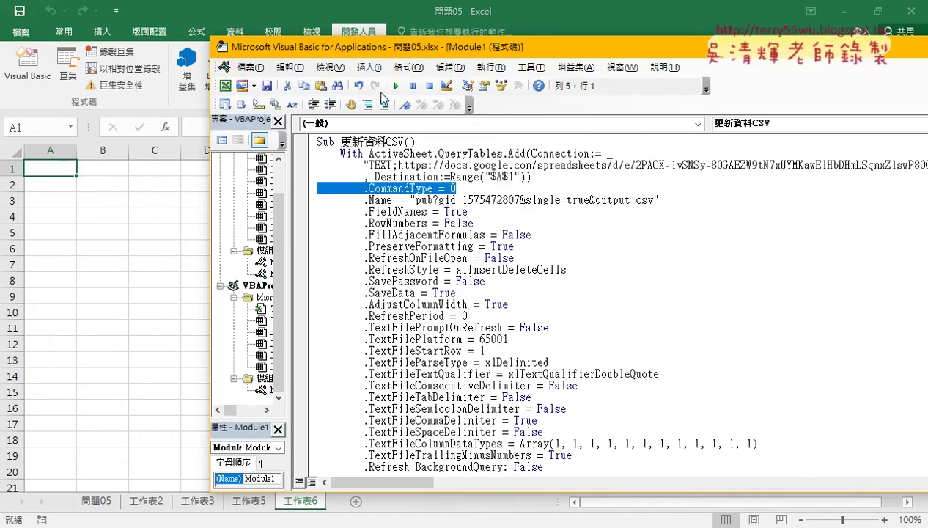
# - Run the macro, debug the error, delete .CommandType = 0, and run it again
pyautogui.click(396, 85)
pyautogui.click(489, 252)
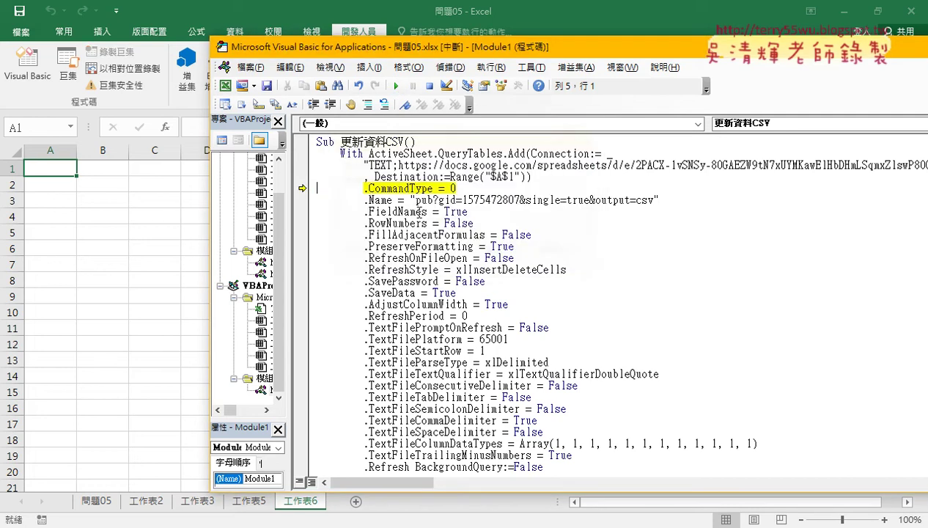
pyautogui.moveTo(455, 189); pyautogui.dragTo(269, 189)
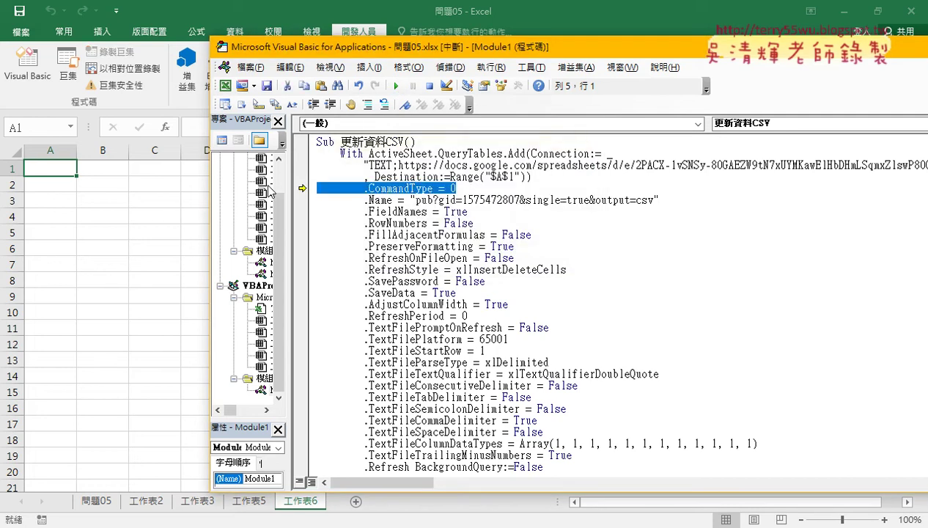
pyautogui.press('Delete')
pyautogui.press('Delete')
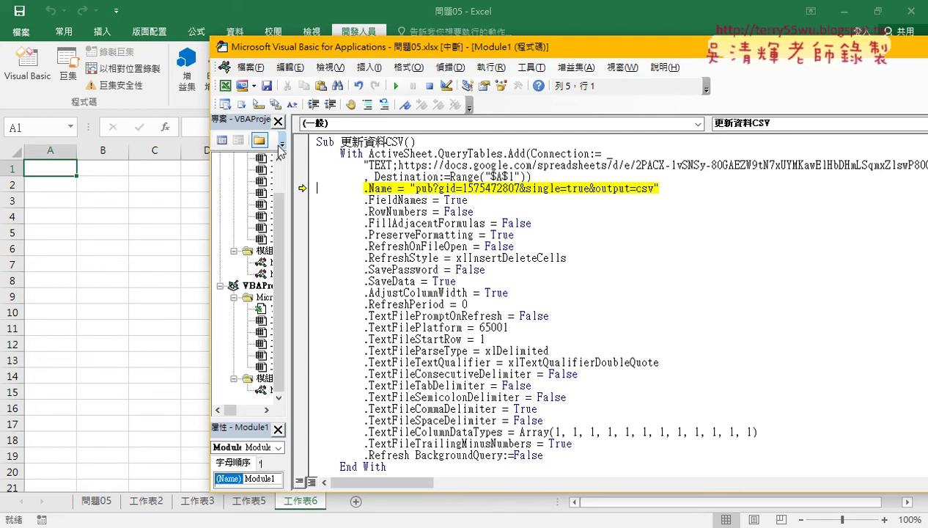
pyautogui.click(396, 86)
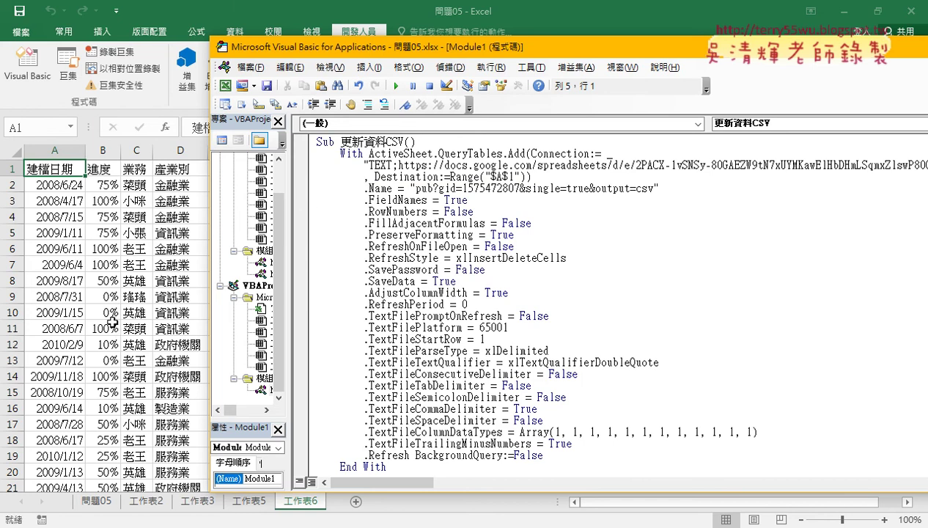
pyautogui.scroll(-1, 522, 433)
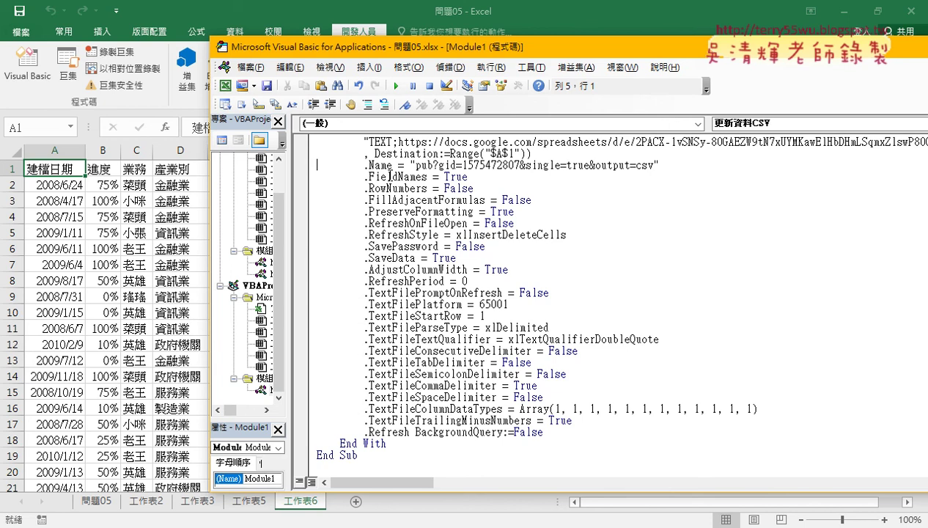
# - Delete the .Name–.TextFilePromptOnRefresh and .TextFileStartRow–.TextFileSemicolonDelimiter property lines
pyautogui.moveTo(548, 292); pyautogui.dragTo(303, 165)
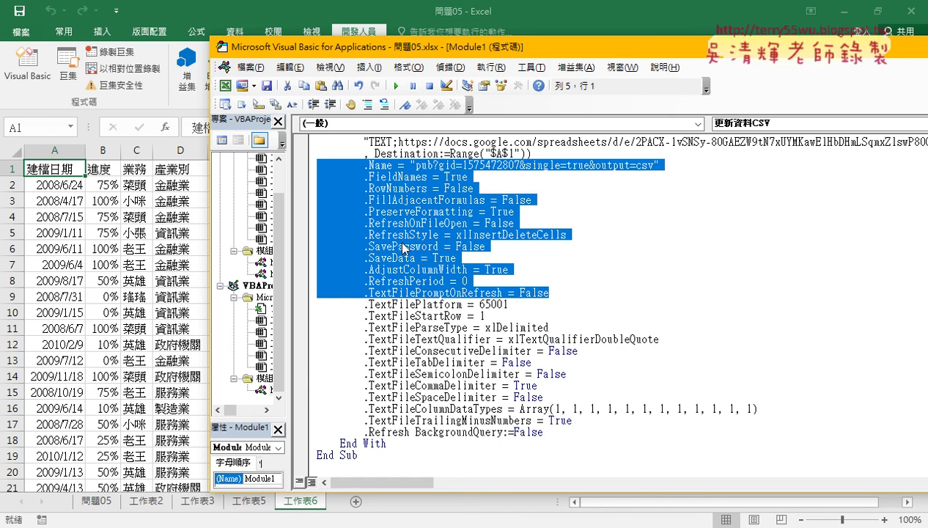
pyautogui.press('Delete')
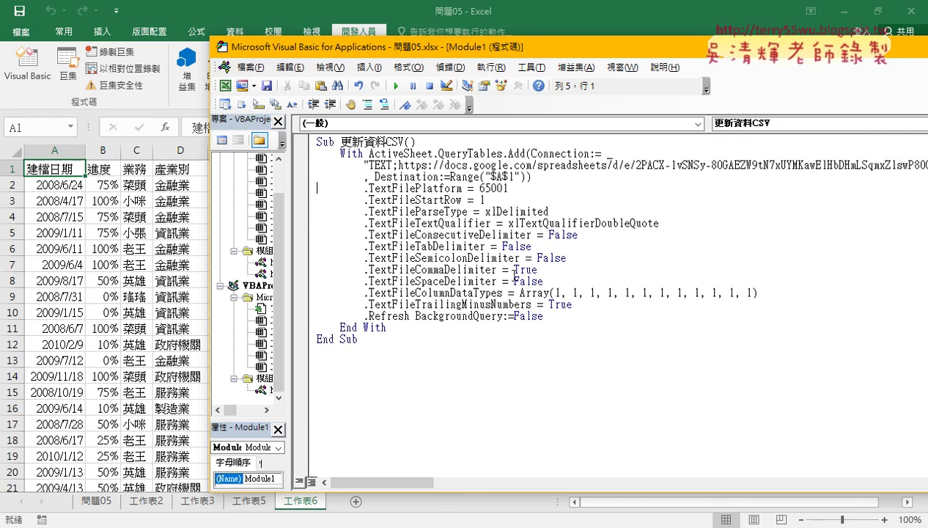
pyautogui.click(473, 268)
pyautogui.click(542, 270)
pyautogui.moveTo(543, 270); pyautogui.dragTo(330, 270)
pyautogui.moveTo(566, 258); pyautogui.dragTo(241, 209)
pyautogui.press('Delete')
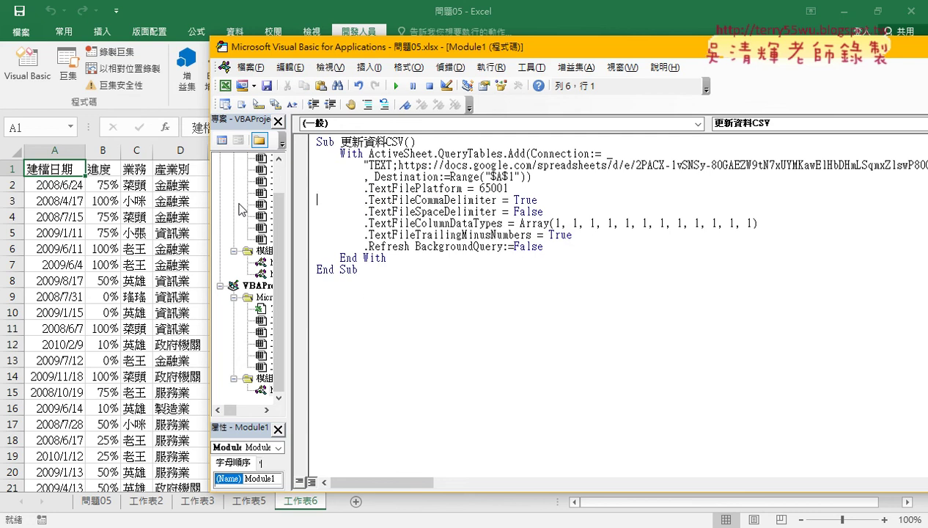
# - Delete the .TextFileSpaceDelimiter and .TextFileTrailingMinusNumbers lines
pyautogui.click(530, 223)
pyautogui.moveTo(758, 222); pyautogui.dragTo(210, 212)
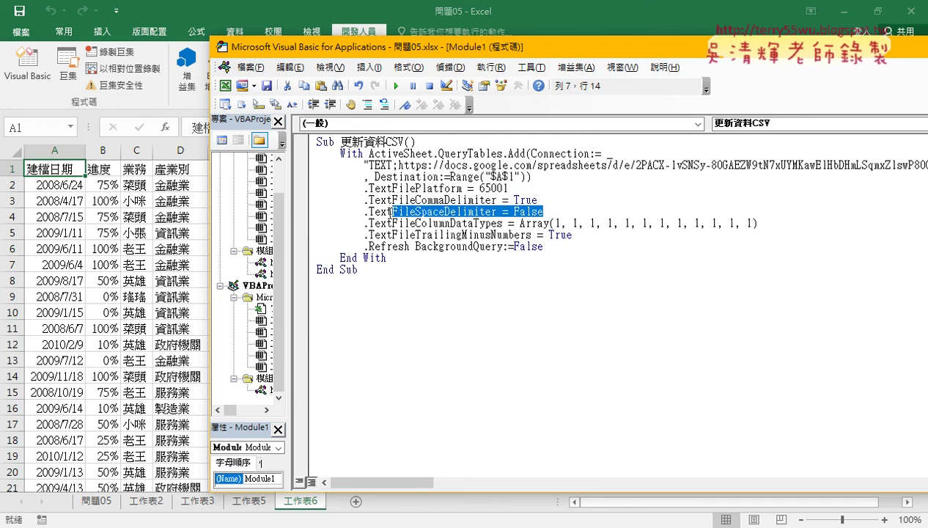
pyautogui.press('Delete')
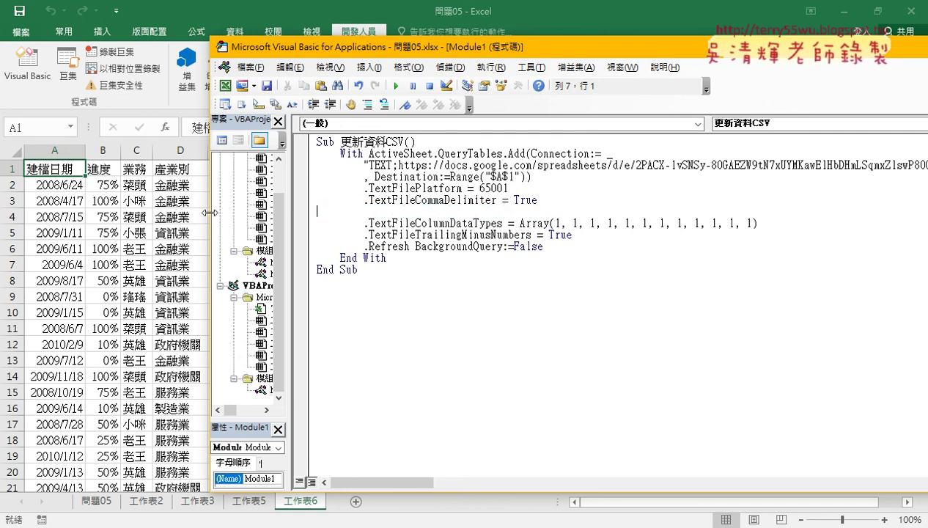
pyautogui.press('Delete')
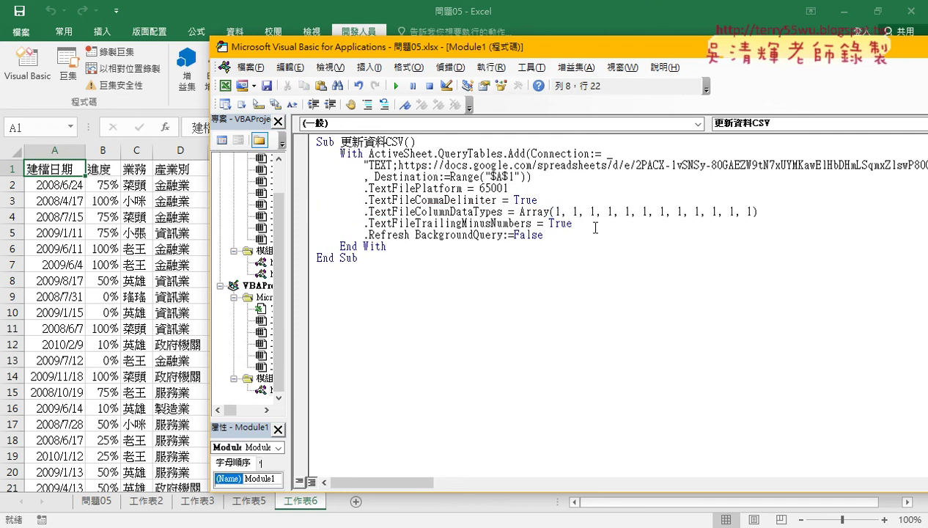
pyautogui.moveTo(586, 223); pyautogui.dragTo(233, 232)
pyautogui.press('Delete')
pyautogui.press('Delete')
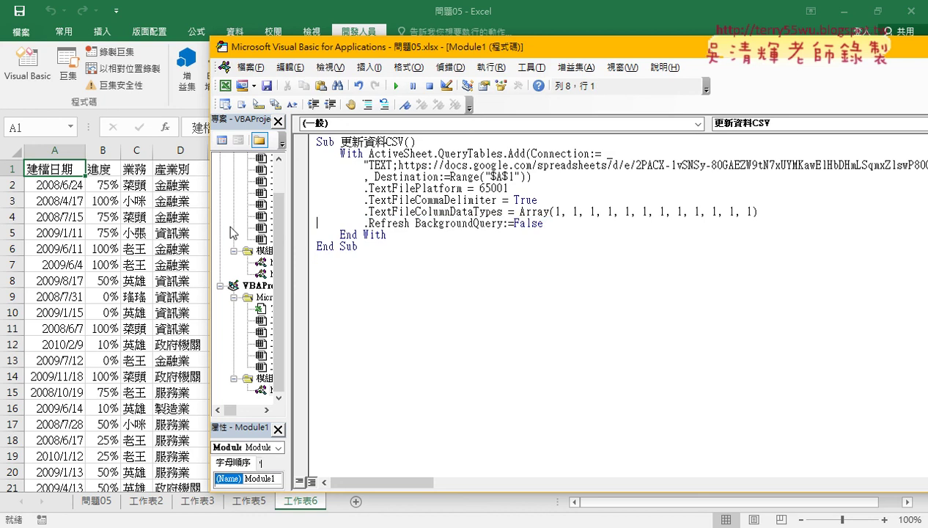
# - Add sheet 工作表7 and run the trimmed 更新資料CSV macro to import the data there
pyautogui.click(356, 502)
pyautogui.click(28, 66)
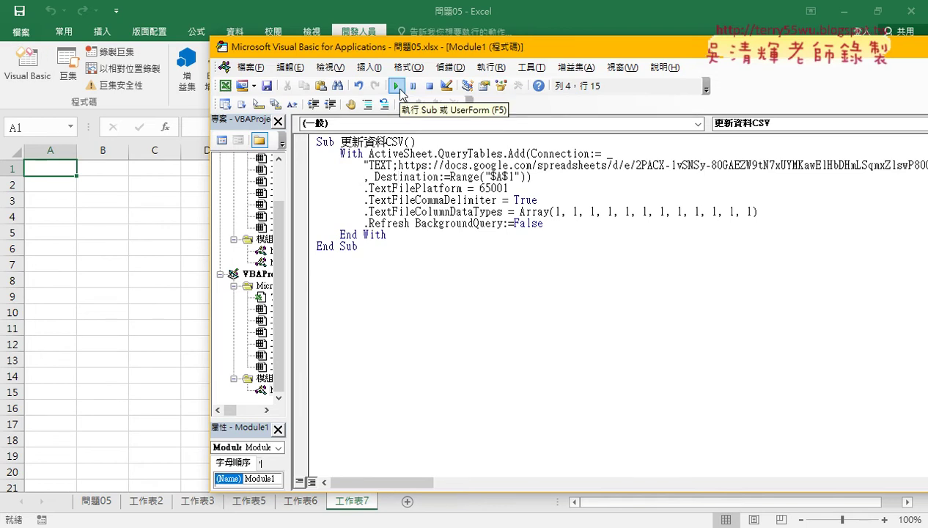
pyautogui.click(398, 89)
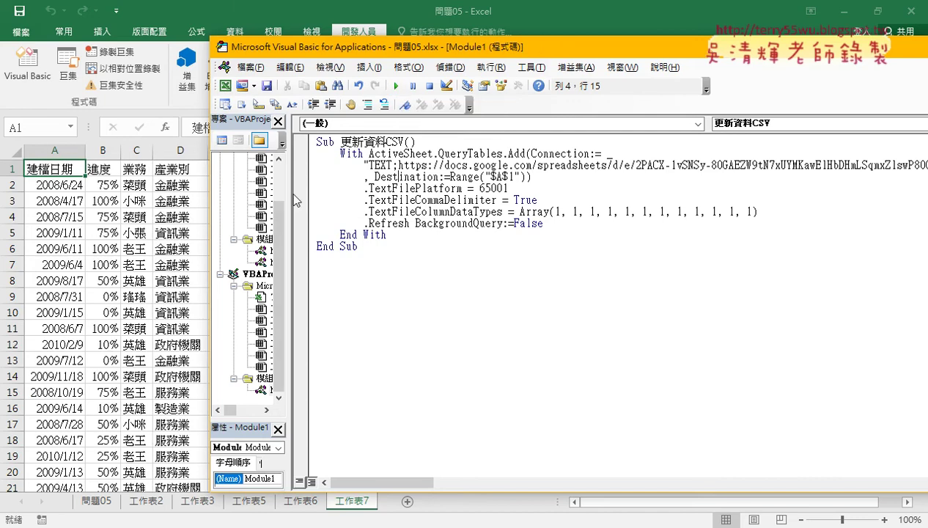
# - Copy the entire 更新資料CSV macro code from the VBA editor
pyautogui.moveTo(295, 199); pyautogui.dragTo(276, 192)
pyautogui.moveTo(334, 47); pyautogui.dragTo(525, 51)
pyautogui.moveTo(569, 252); pyautogui.dragTo(469, 132)
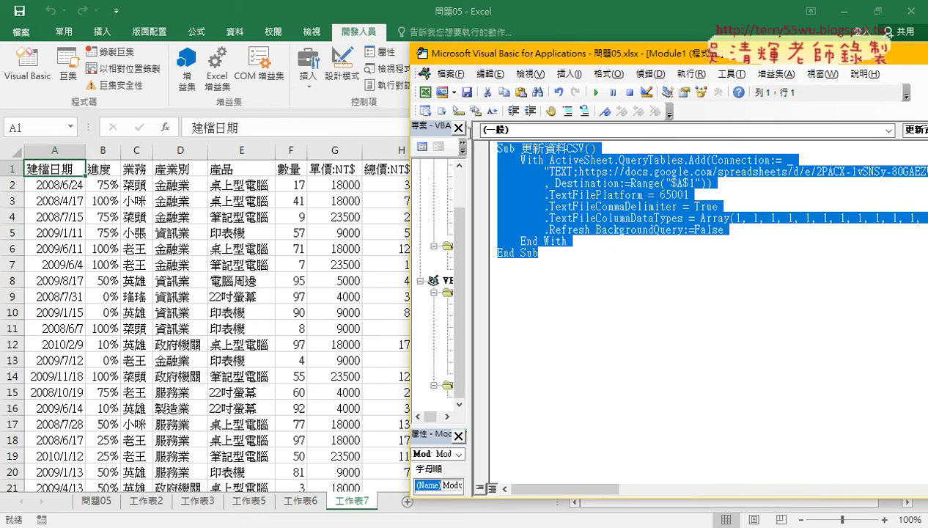
pyautogui.rightClick(529, 167)
pyautogui.click(557, 188)
# - Paste the copied 更新資料CSV code into the Google Doc after the first End Sub
pyautogui.hotkey('alt', 'Tab')
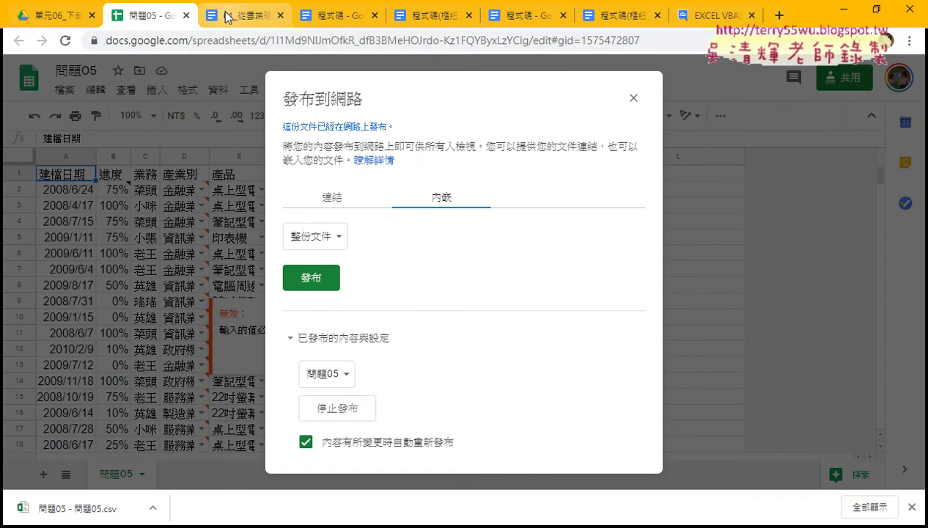
pyautogui.click(227, 17)
pyautogui.scroll(-2, 296, 349)
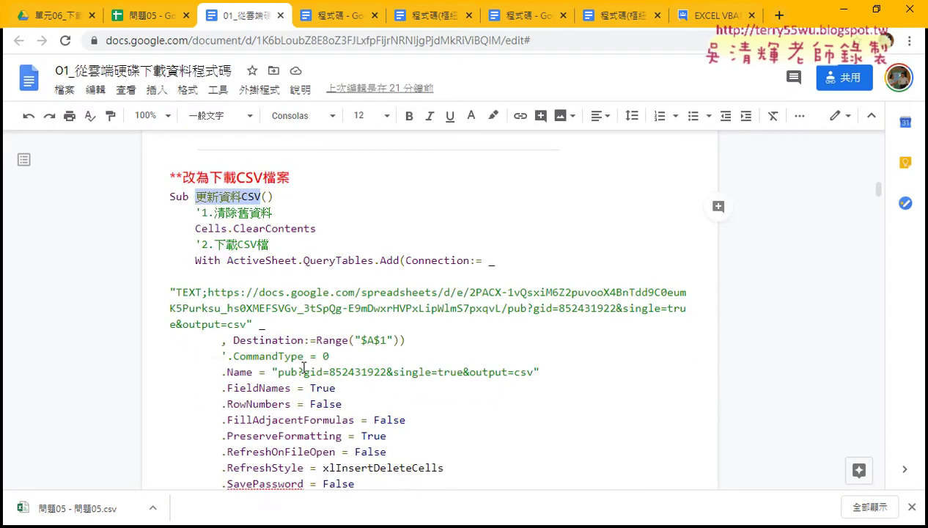
pyautogui.scroll(-5, 304, 367)
pyautogui.scroll(-2, 303, 370)
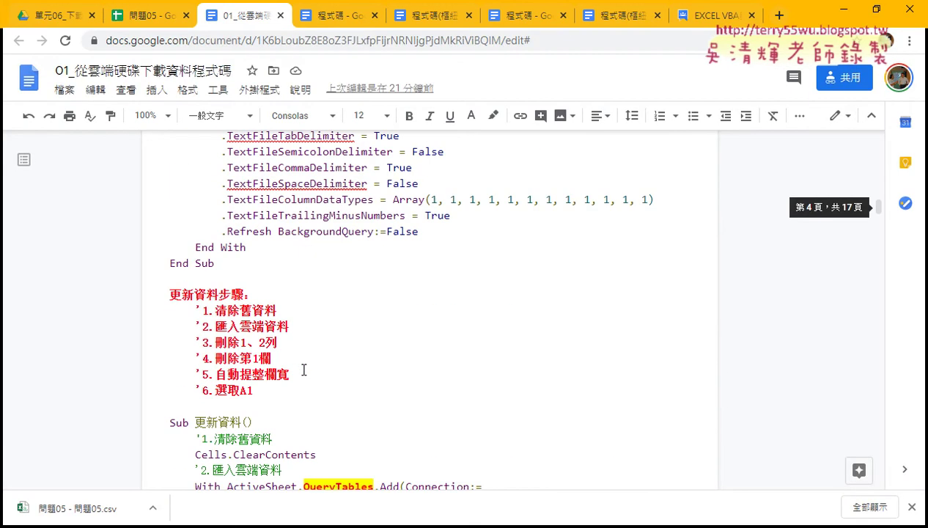
pyautogui.click(200, 277)
pyautogui.press('Return')
pyautogui.press('Return')
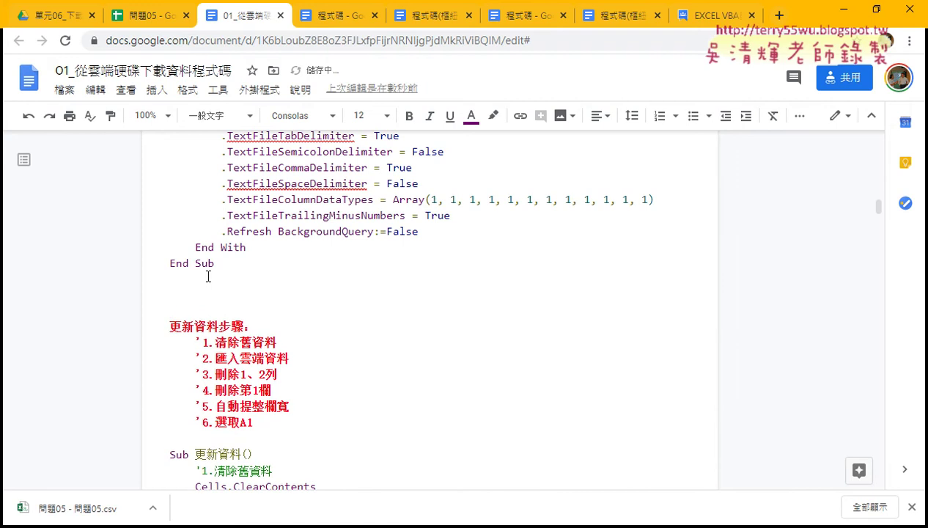
pyautogui.hotkey('ctrl', 'v')
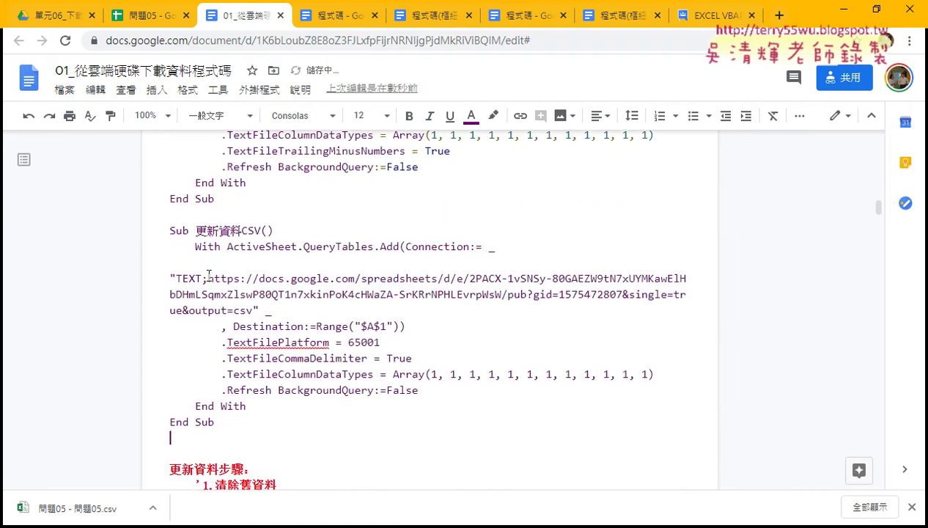
# - Select the '1.清除舊資料 and Cells.ClearContents lines, then return to Excel's editor
pyautogui.scroll(3, 308, 333)
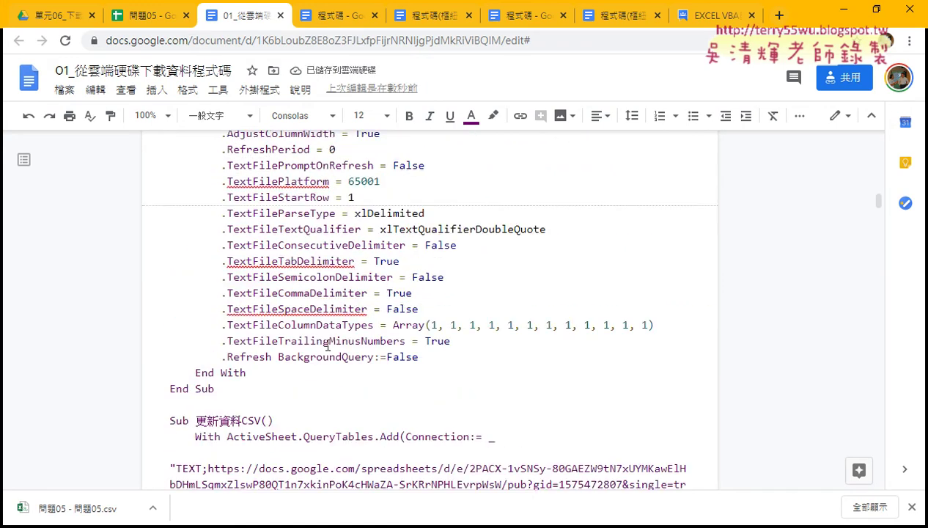
pyautogui.scroll(10, 328, 346)
pyautogui.scroll(2, 322, 329)
pyautogui.scroll(1, 315, 315)
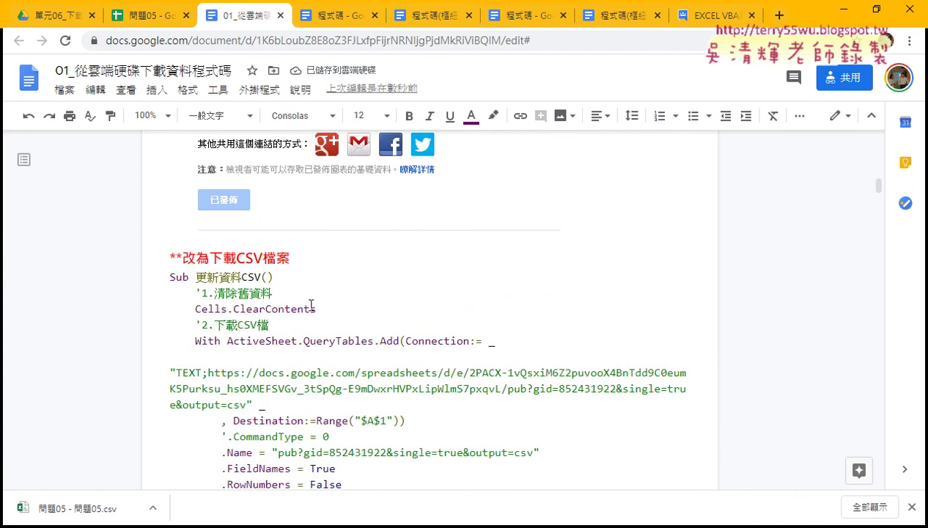
pyautogui.moveTo(316, 308); pyautogui.dragTo(146, 296)
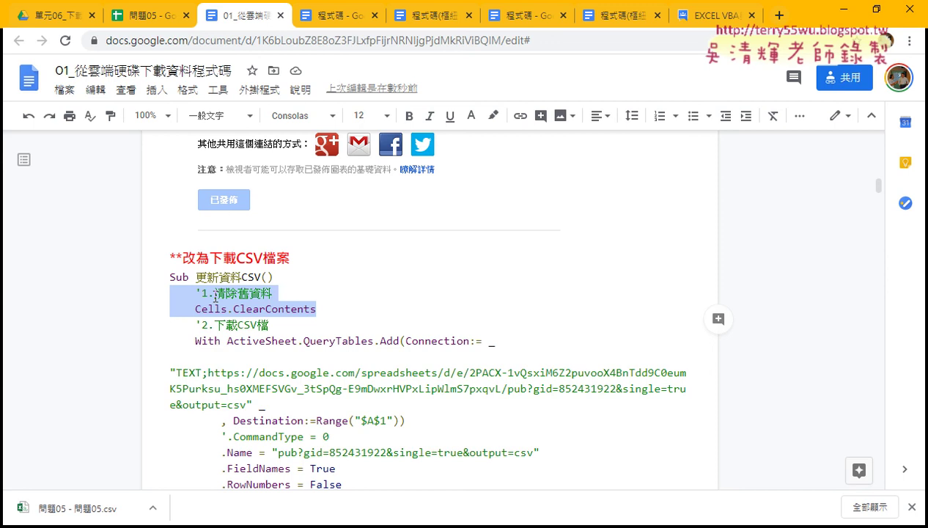
pyautogui.click(841, 8)
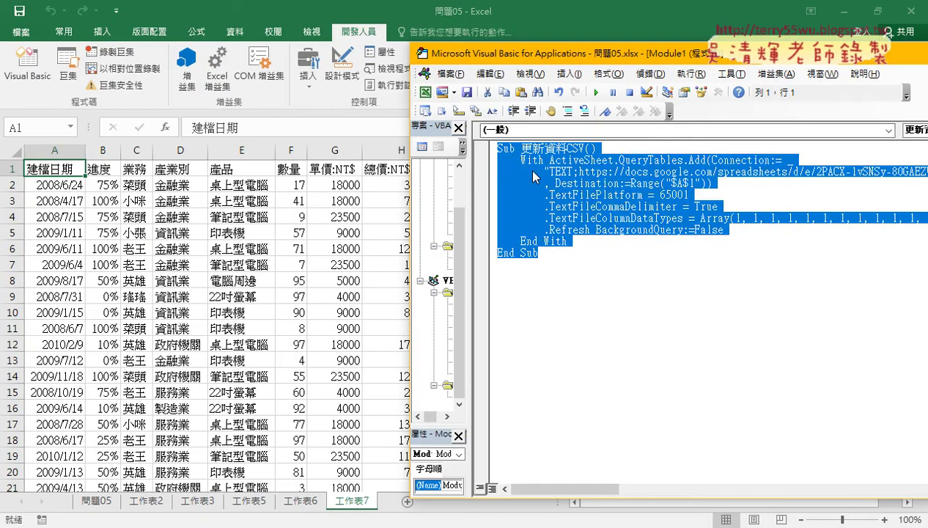
# - Insert an indented Cells.Clear line directly below Sub 更新資料CSV()
pyautogui.click(621, 148)
pyautogui.press('Return')
pyautogui.press('Return')
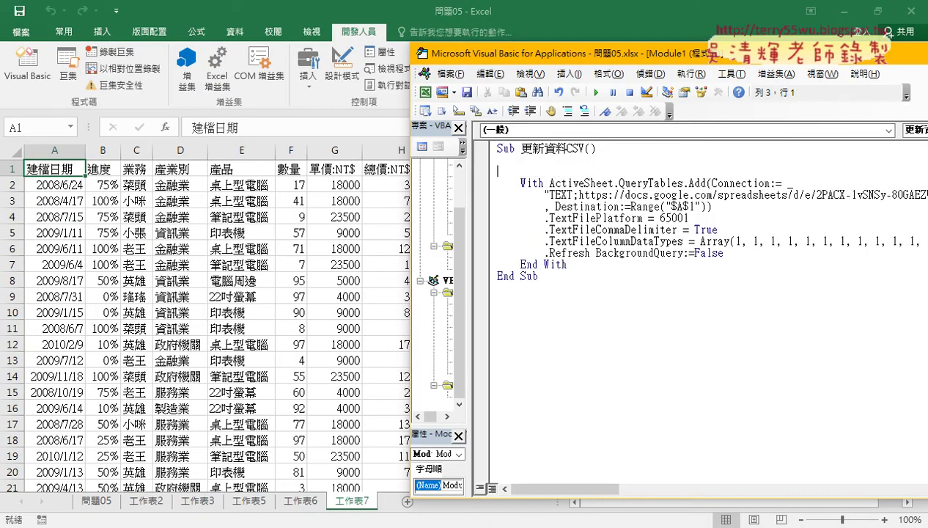
pyautogui.press('Up')
pyautogui.press('Tab')
pyautogui.write('cee')
pyautogui.press('BackSpace')
pyautogui.press('BackSpace')
pyautogui.write('el')
pyautogui.write('ls')
pyautogui.write('.')
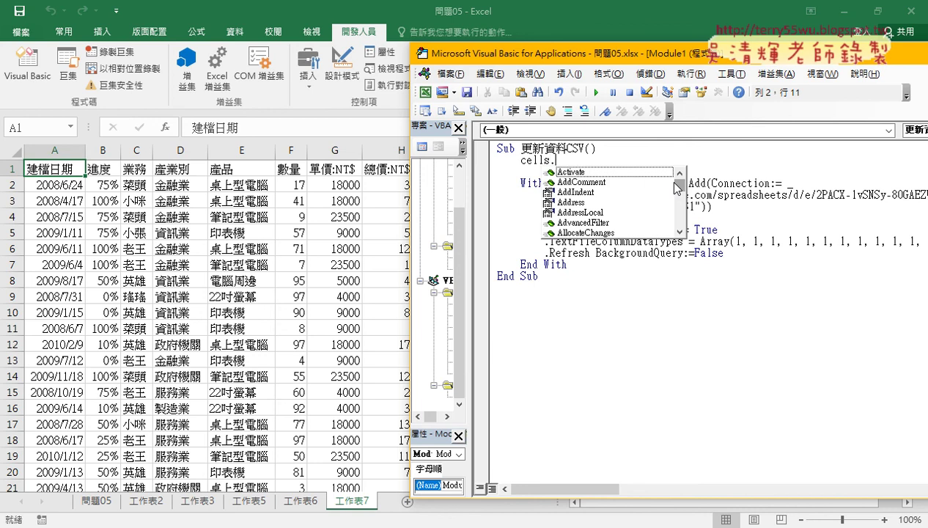
pyautogui.write('c')
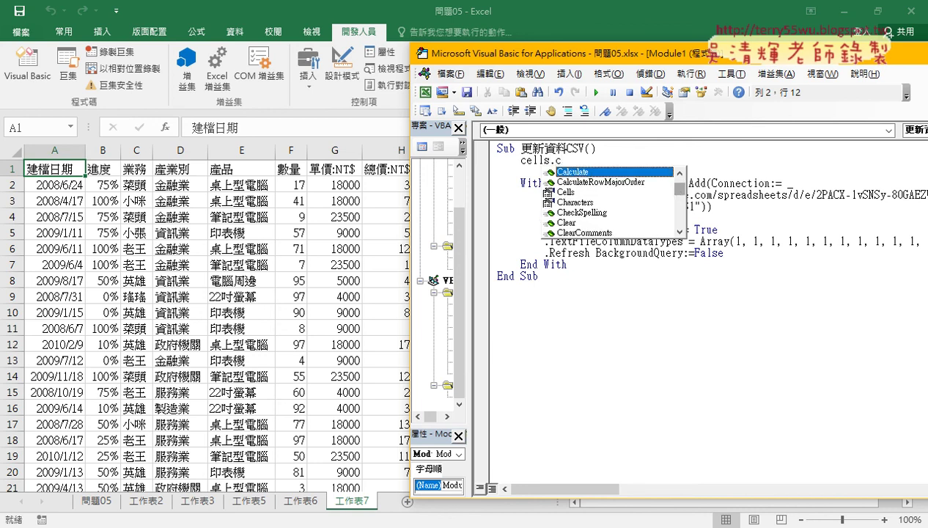
pyautogui.write('lear')
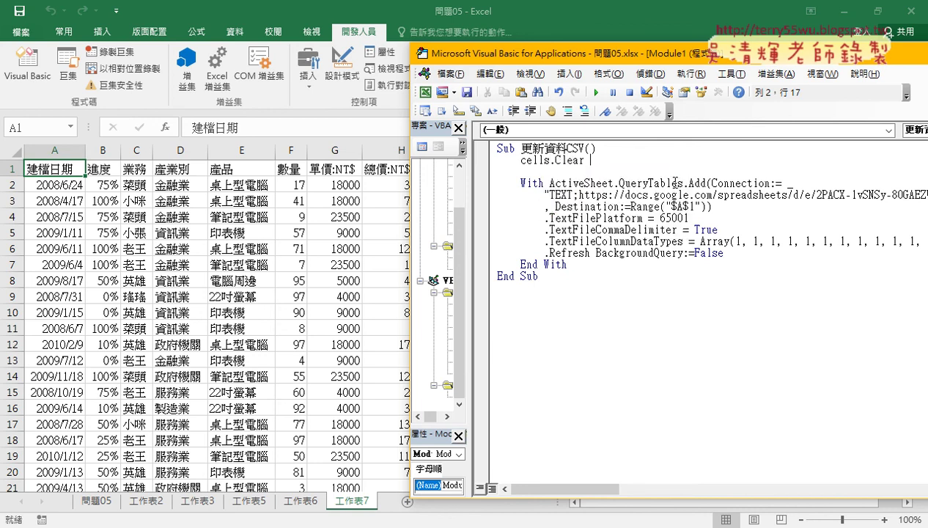
pyautogui.click(657, 241)
pyautogui.click(697, 194)
# - Step through 更新資料CSV with F8, watching 工作表7 clear and refill, then select the With block
pyautogui.press('F8')
pyautogui.press('F8')
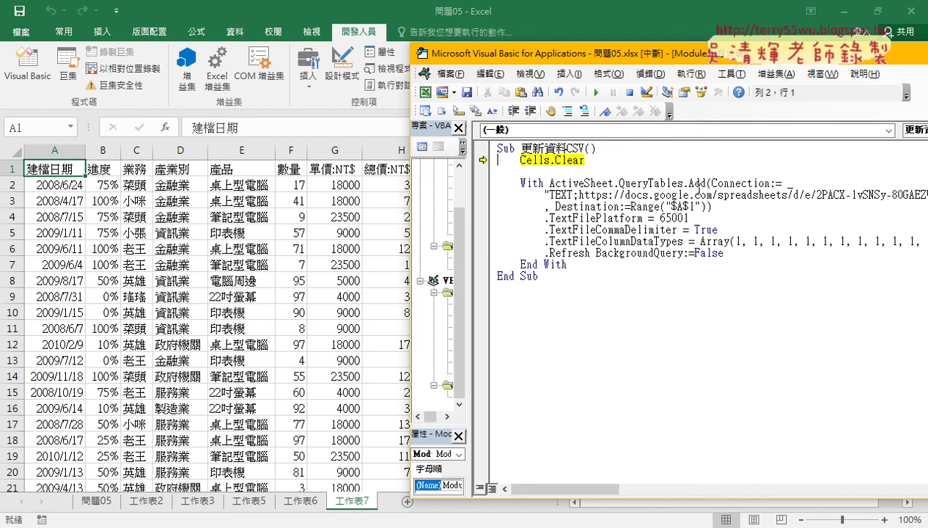
pyautogui.press('F8')
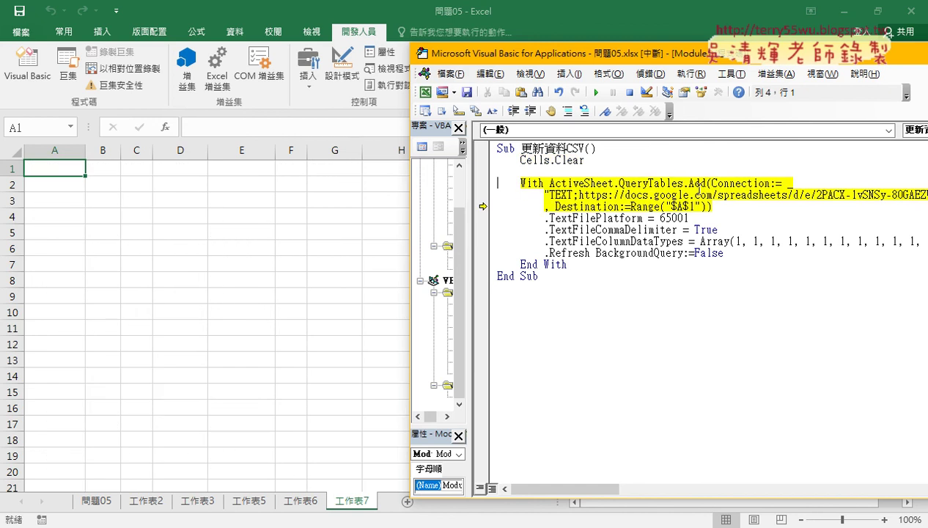
pyautogui.press('F8')
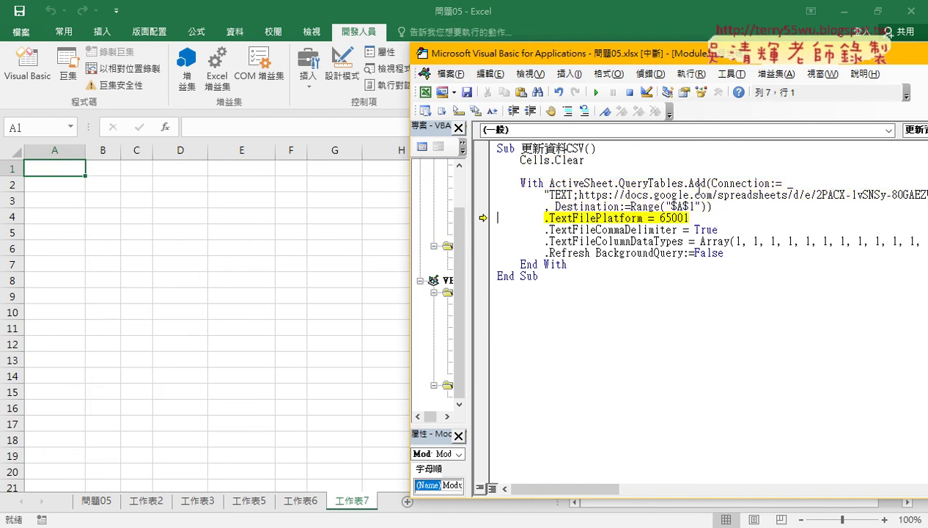
pyautogui.press('F8')
pyautogui.press('F8')
pyautogui.press('F8')
pyautogui.press('F8')
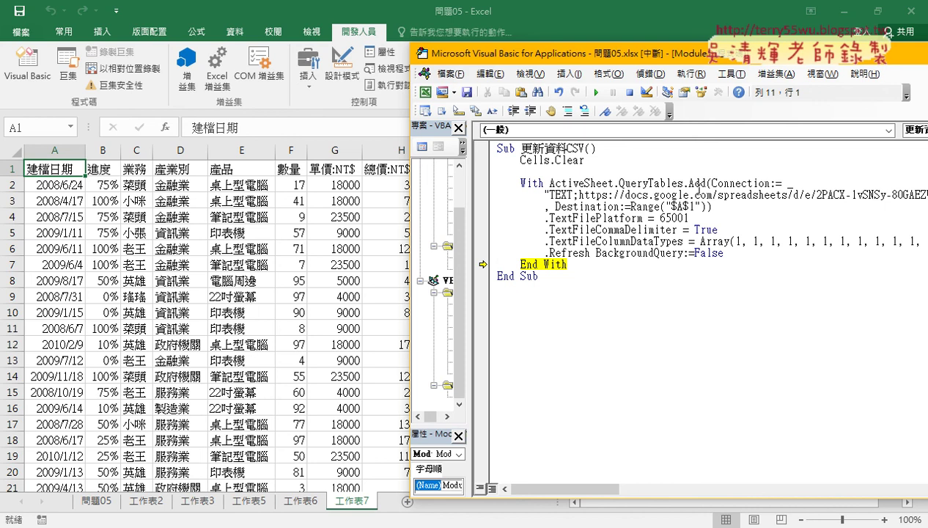
pyautogui.press('F8')
pyautogui.press('F8')
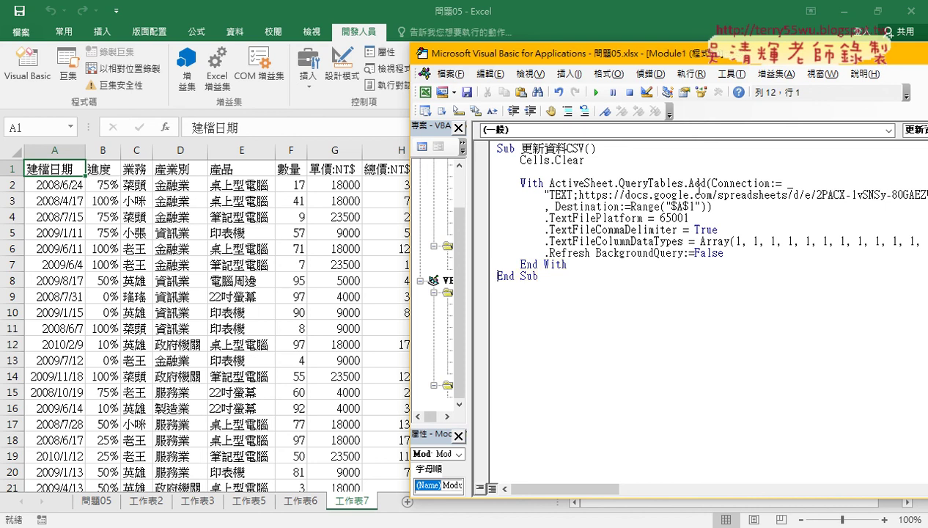
pyautogui.moveTo(568, 264); pyautogui.dragTo(488, 191)
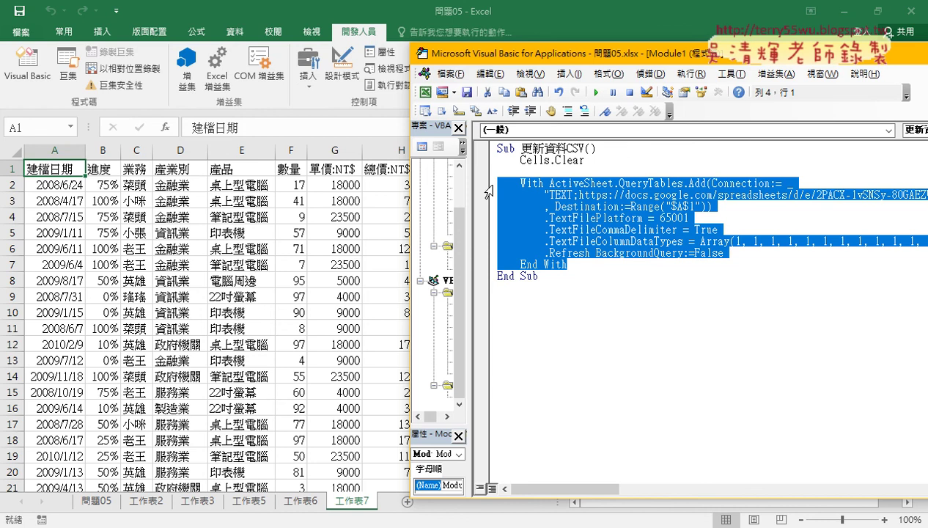
# - Delete sheets 工作表2 through 工作表7, leaving only 問題05
pyautogui.keyDown('shift'); pyautogui.click(146, 500); pyautogui.keyUp('shift')
pyautogui.rightClick(150, 501)
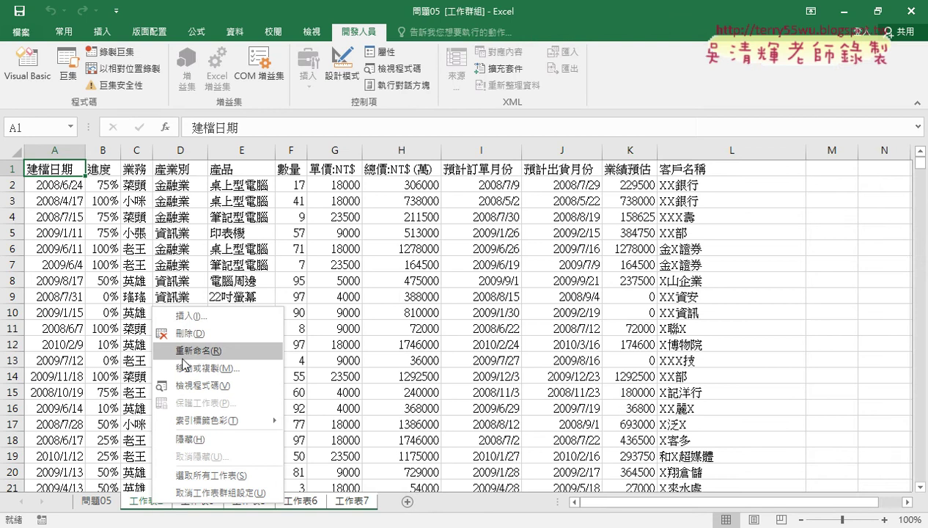
pyautogui.click(189, 333)
pyautogui.click(432, 310)
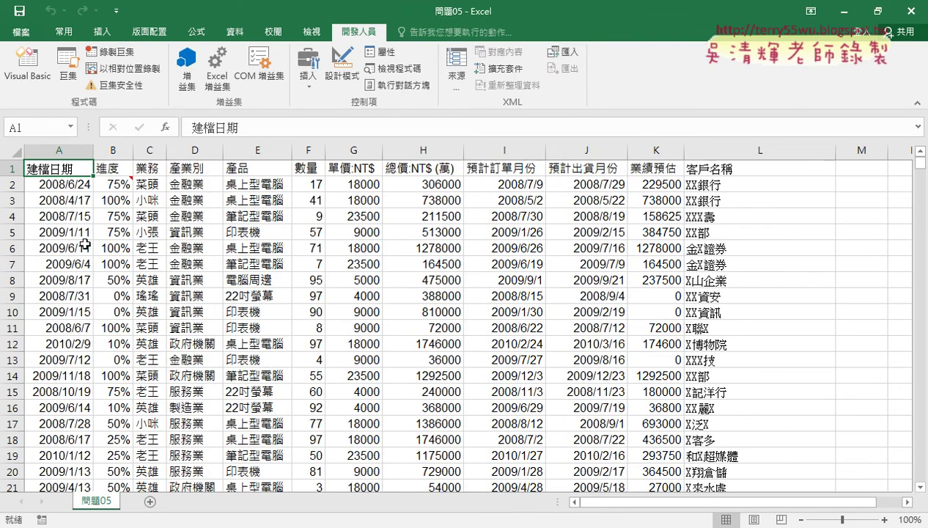
# - Copy the macro name 更新資料CSV in the VBA editor and select ThisWorkbook
pyautogui.click(27, 65)
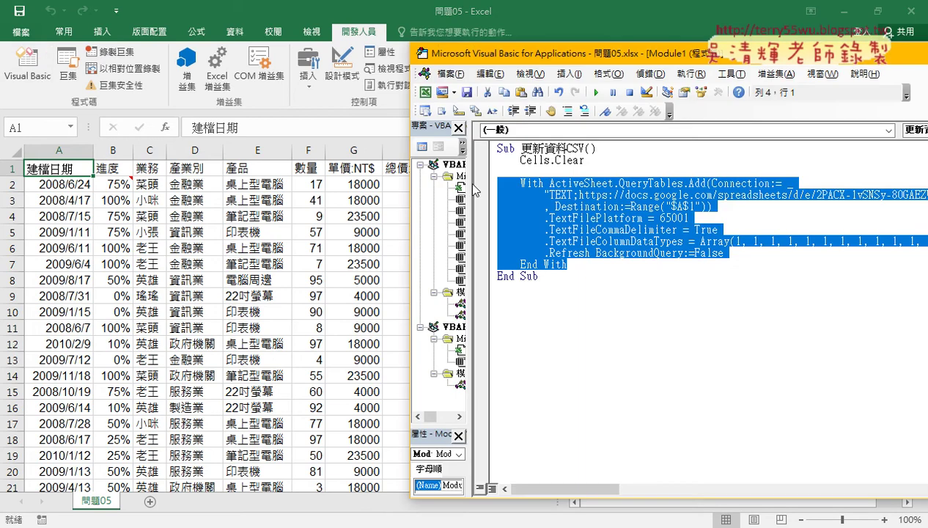
pyautogui.moveTo(473, 195); pyautogui.dragTo(548, 194)
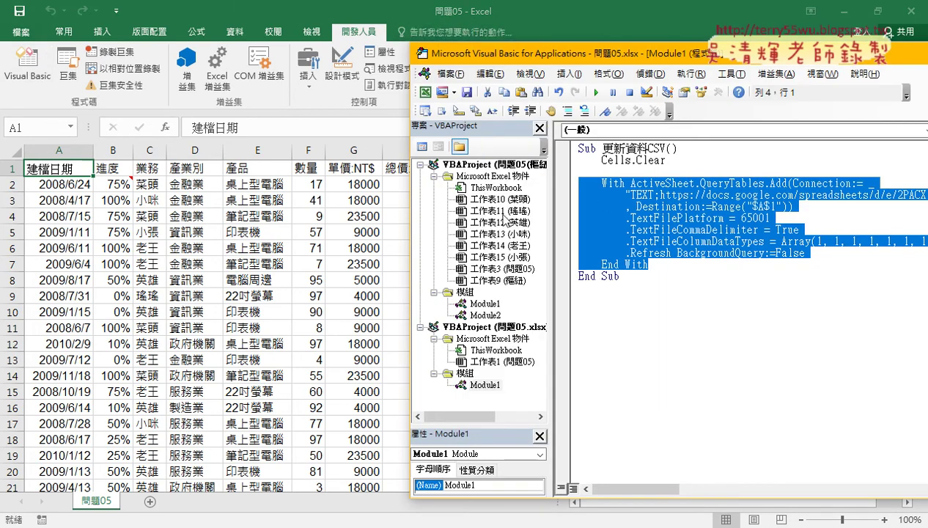
pyautogui.moveTo(602, 148); pyautogui.dragTo(666, 152)
pyautogui.rightClick(662, 156)
pyautogui.click(676, 179)
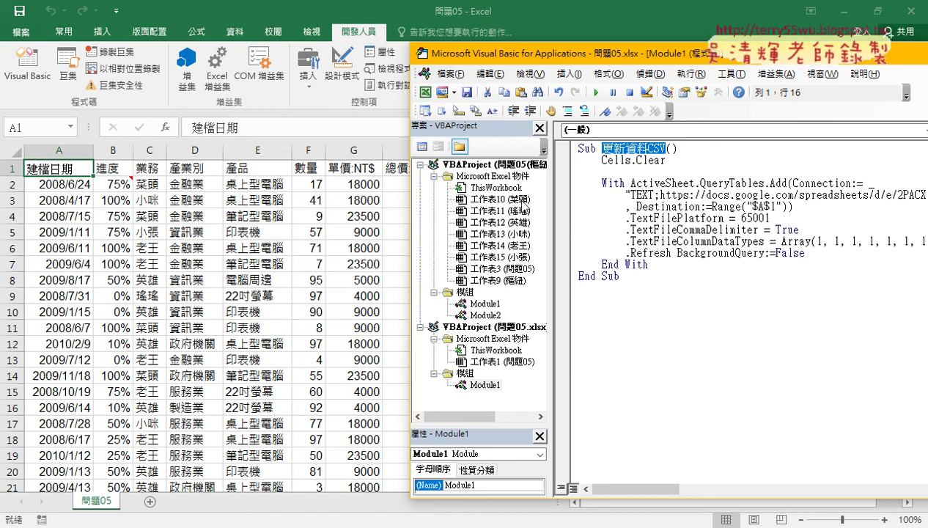
pyautogui.click(504, 190)
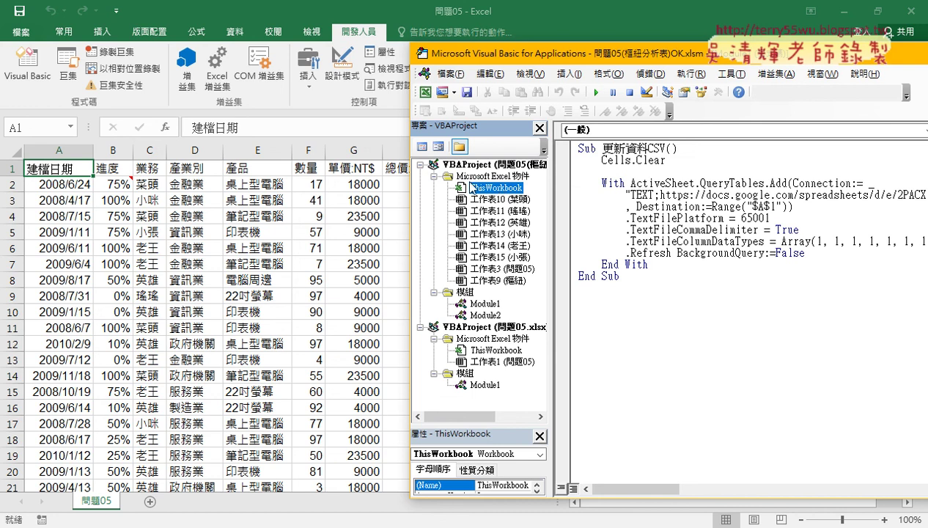
# - Create a Workbook_Open procedure in ThisWorkbook containing the line Call 更新資料CSV
pyautogui.doubleClick(491, 190)
pyautogui.click(590, 130)
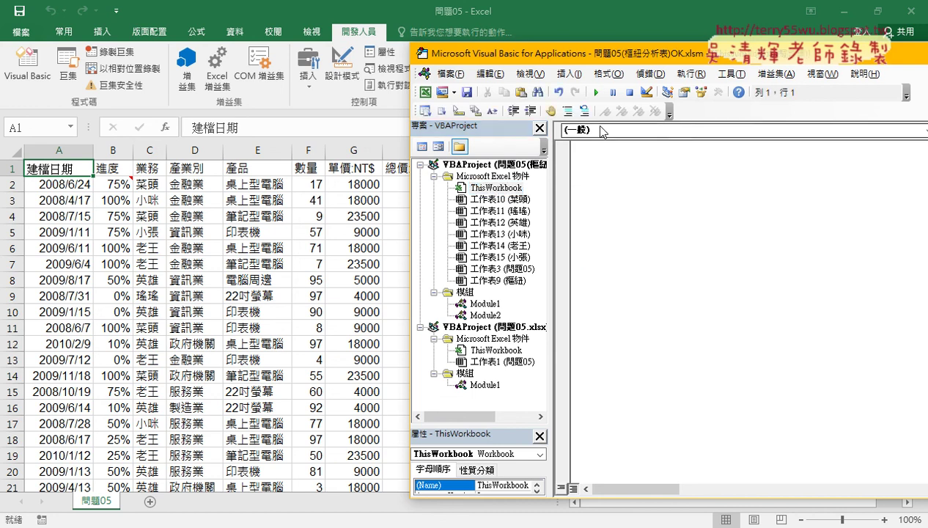
pyautogui.click(586, 54)
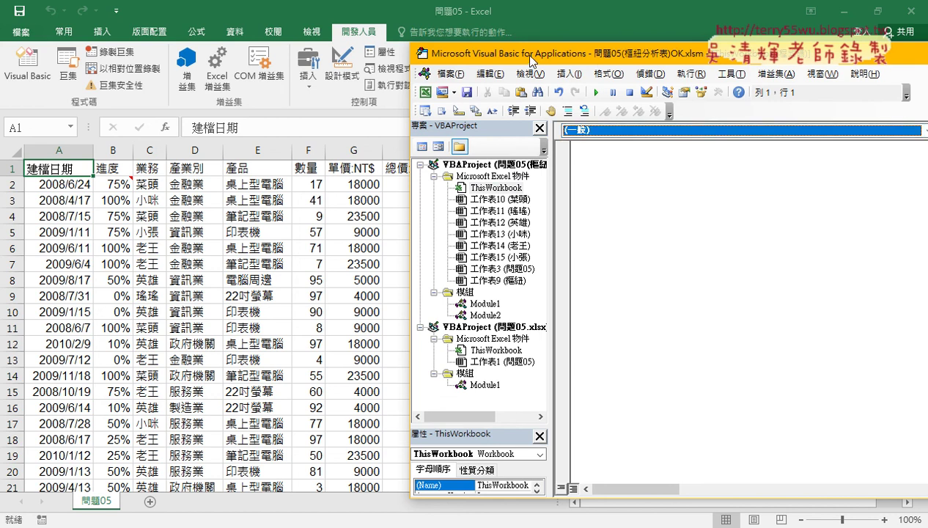
pyautogui.moveTo(524, 55); pyautogui.dragTo(273, 58)
pyautogui.click(356, 135)
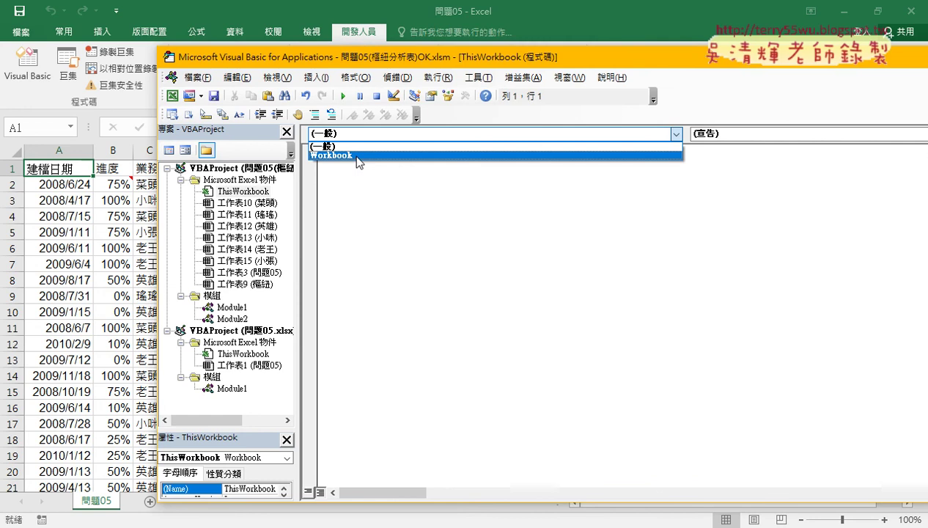
pyautogui.click(357, 158)
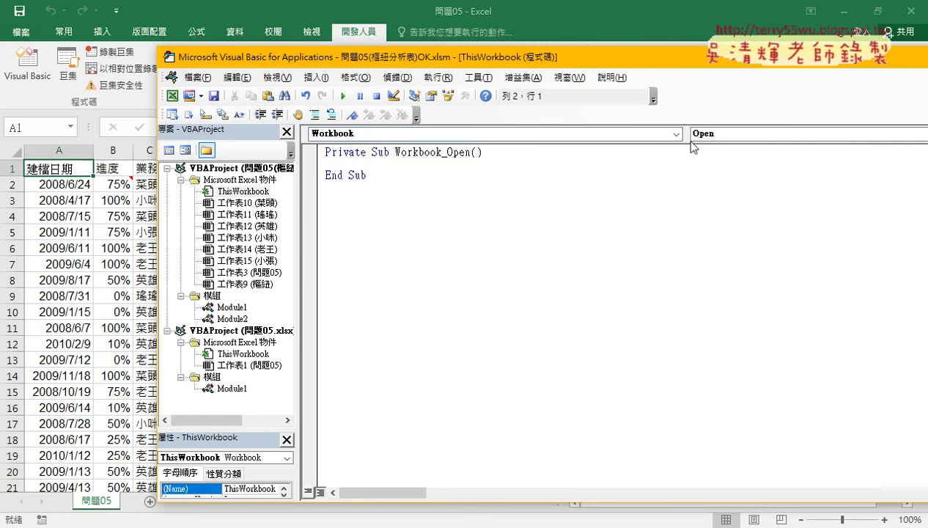
pyautogui.click(714, 134)
pyautogui.click(708, 189)
pyautogui.press('Tab')
pyautogui.write('ca')
pyautogui.write('ll ')
pyautogui.write('更新資料CSV')
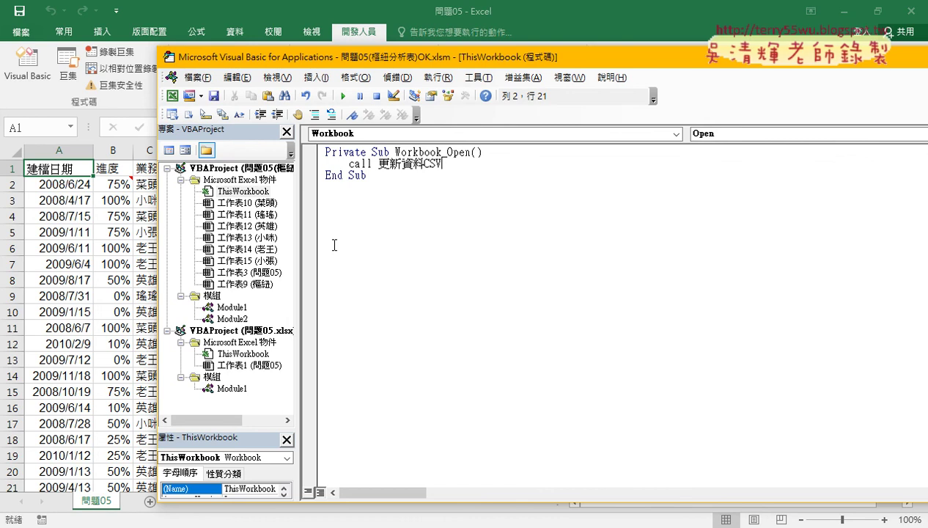
pyautogui.press('Down')
pyautogui.press('Down')
pyautogui.doubleClick(240, 316)
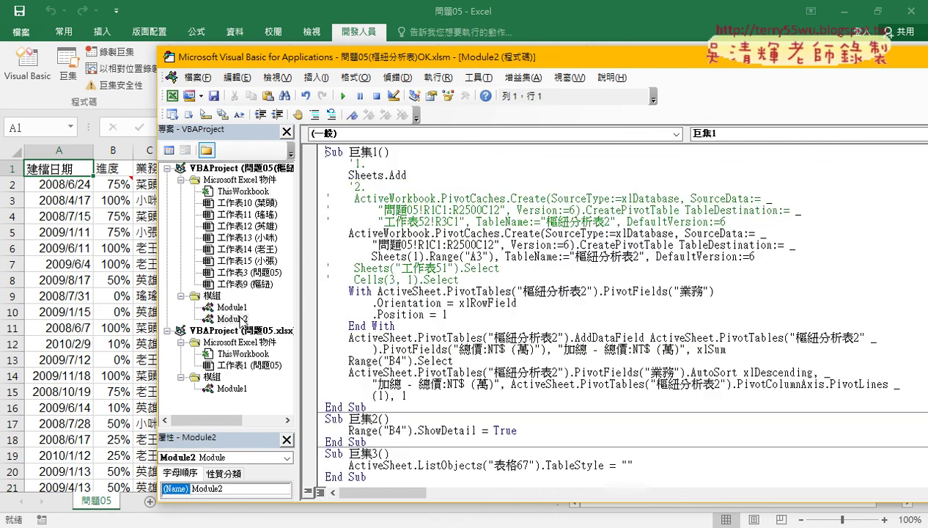
# - Step through Module1's 更新資料CSV in 問題05.xlsx with F8 until End Sub
pyautogui.doubleClick(232, 388)
pyautogui.click(425, 235)
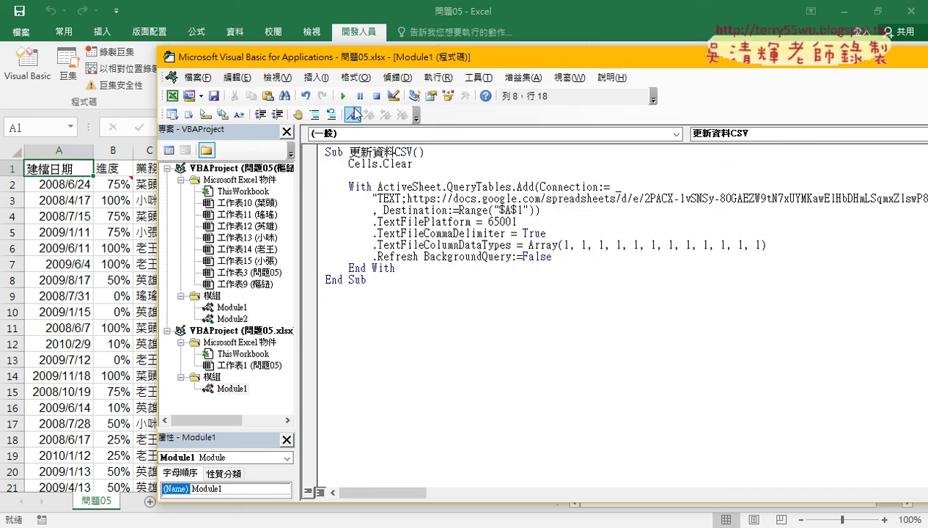
pyautogui.click(355, 165)
pyautogui.press('F8')
pyautogui.press('F8')
pyautogui.press('F8')
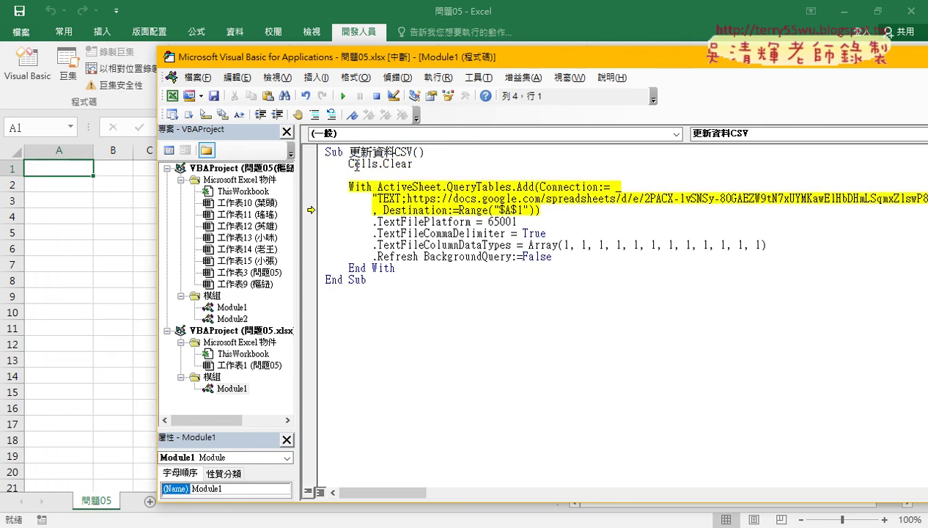
pyautogui.press('F8')
pyautogui.press('F8')
pyautogui.press('F8')
pyautogui.press('F8')
pyautogui.press('F8')
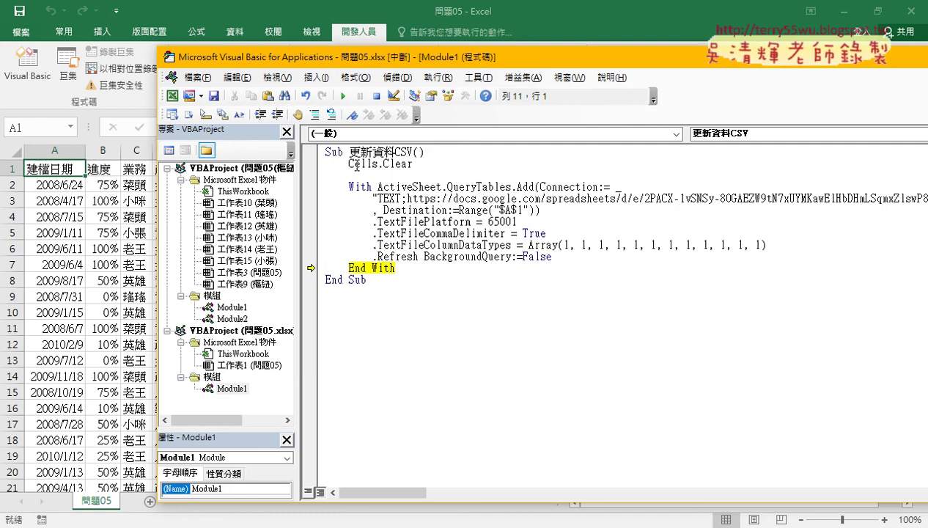
pyautogui.press('F8')
pyautogui.press('F8')
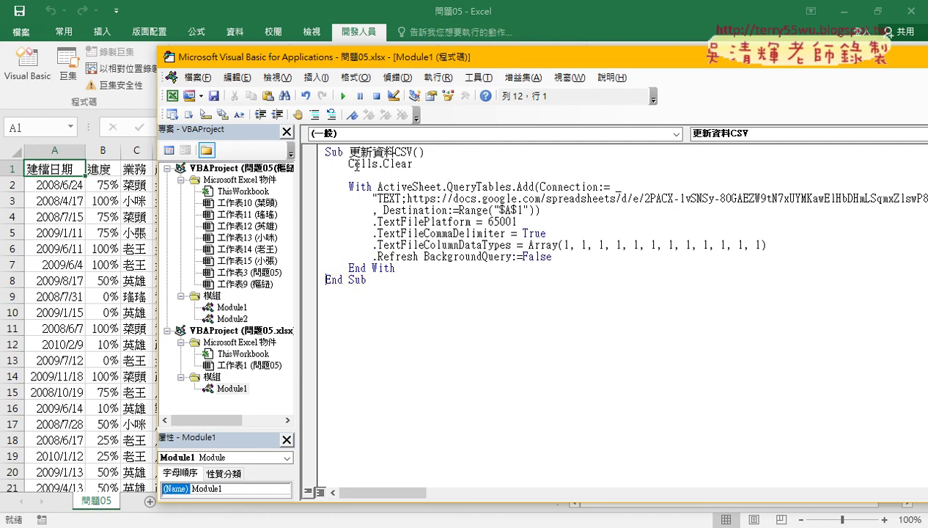
pyautogui.click(102, 263)
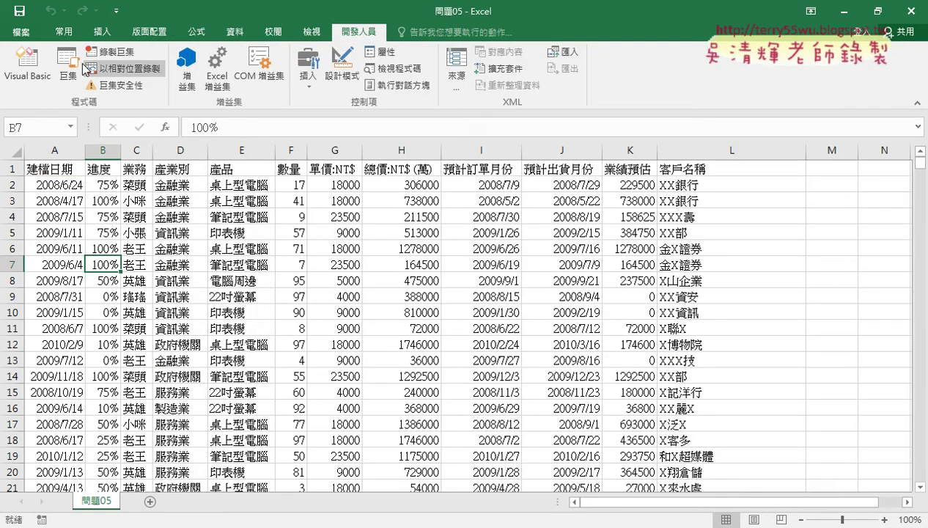
pyautogui.click(19, 10)
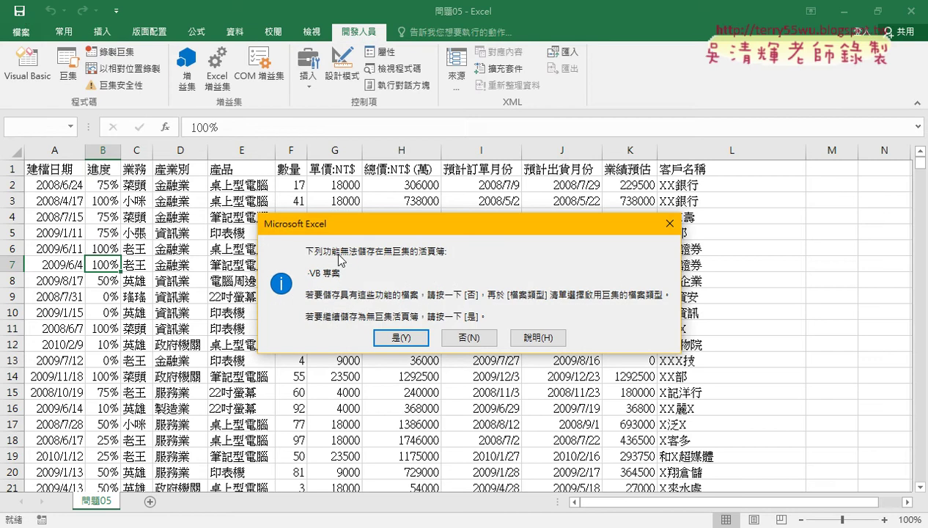
pyautogui.click(467, 336)
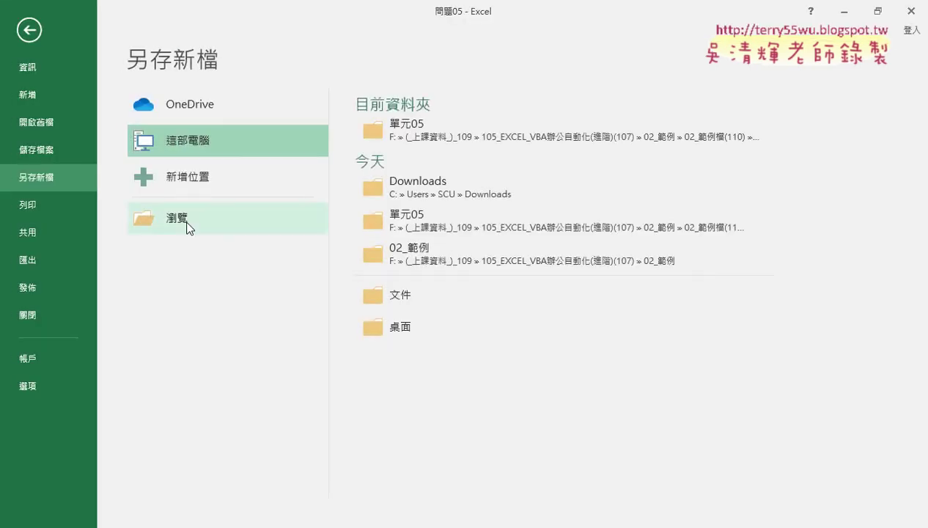
pyautogui.click(188, 226)
pyautogui.click(178, 268)
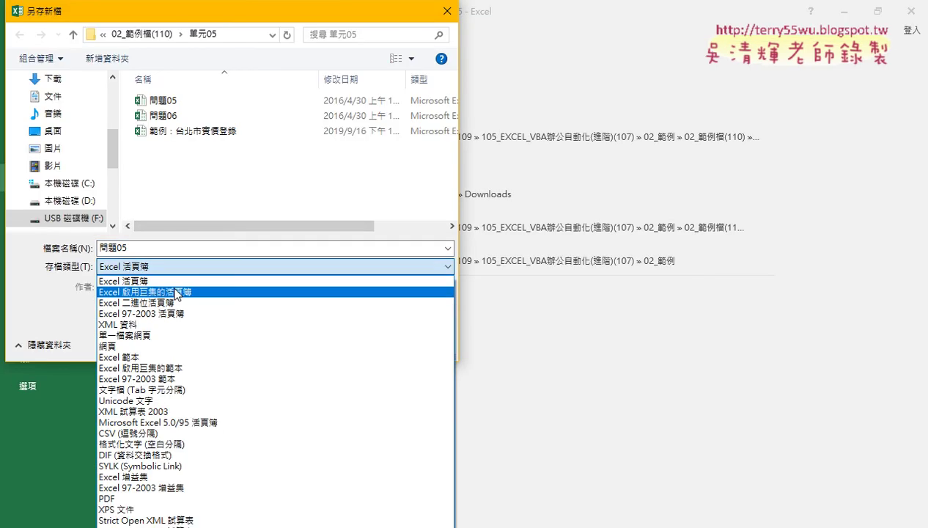
pyautogui.click(176, 291)
pyautogui.click(359, 347)
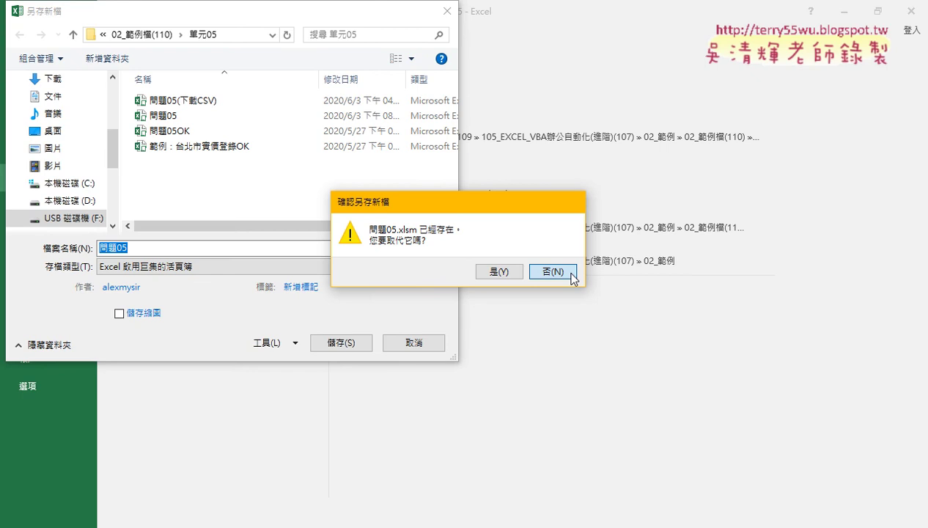
pyautogui.click(552, 271)
pyautogui.click(414, 342)
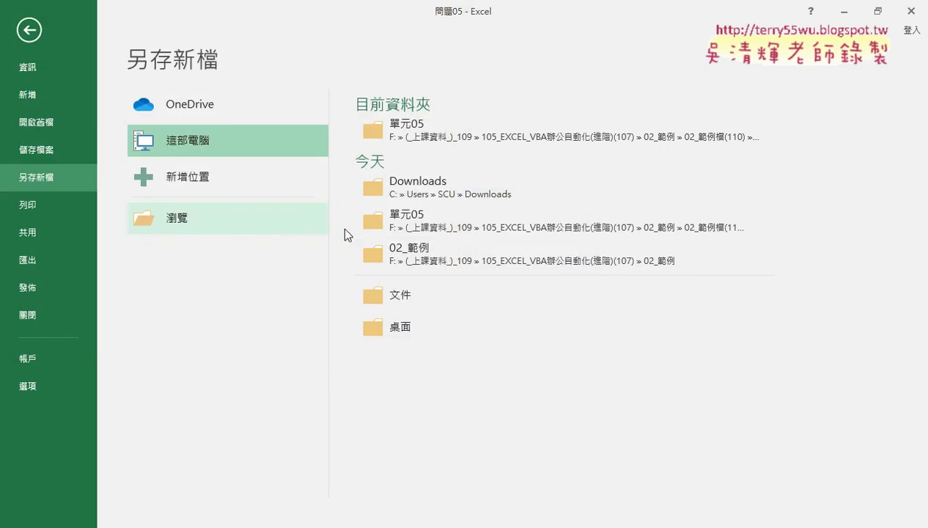
pyautogui.click(29, 30)
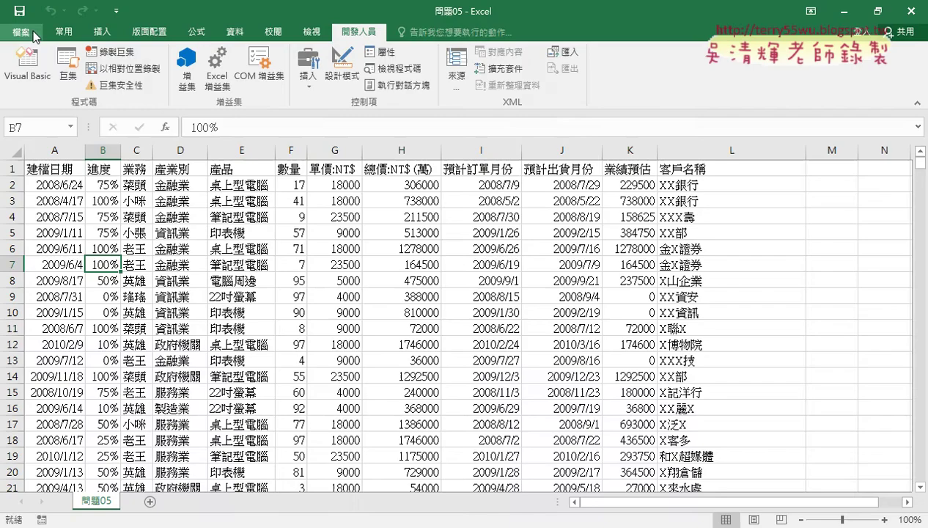
# - Copy the Call 更新資料CSV line from the OK workbook's ThisWorkbook code
pyautogui.click(35, 68)
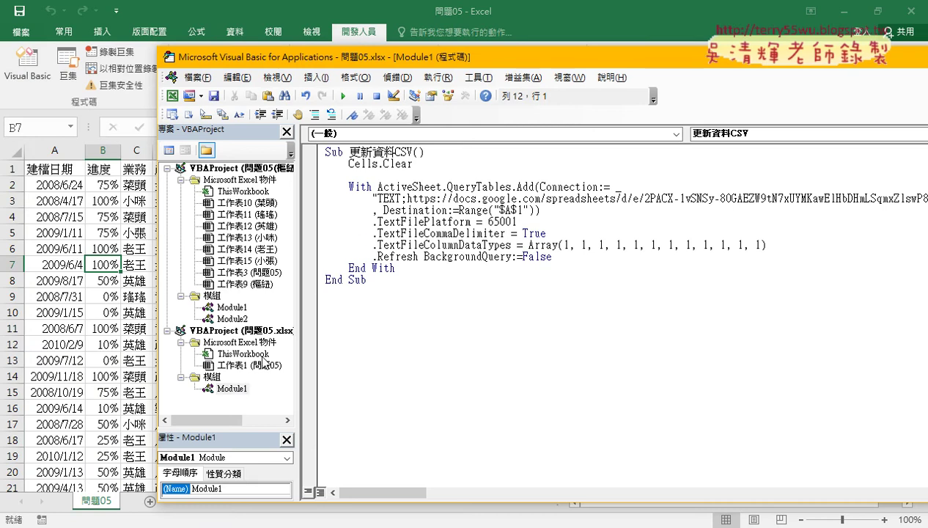
pyautogui.click(240, 190)
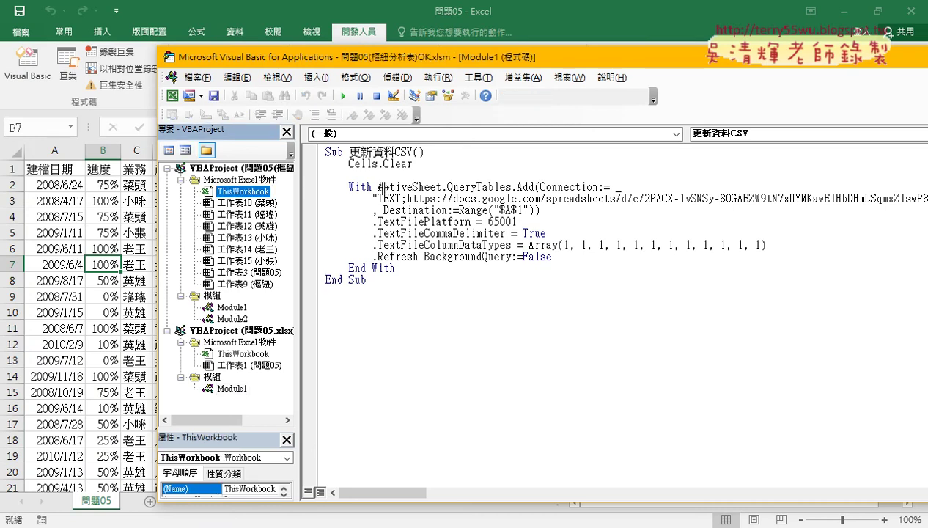
pyautogui.moveTo(382, 187); pyautogui.dragTo(382, 187)
pyautogui.click(323, 168)
pyautogui.doubleClick(257, 192)
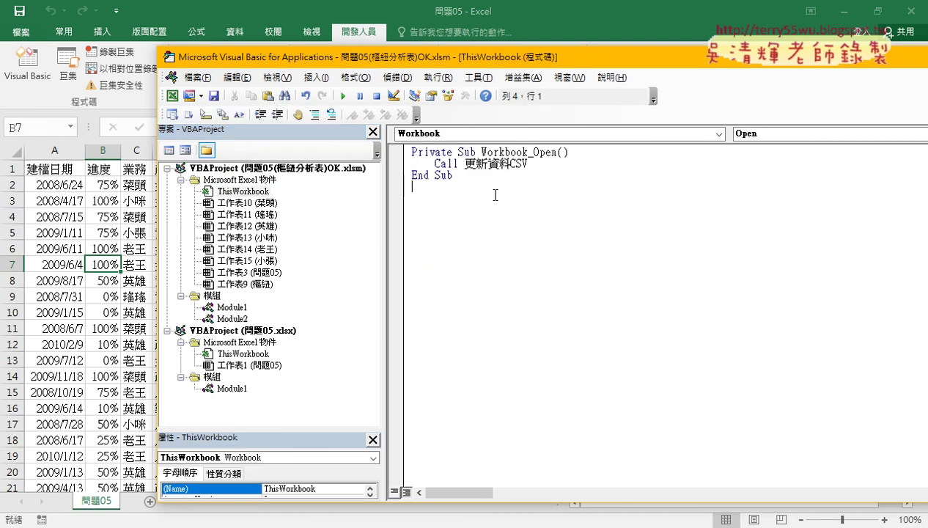
pyautogui.moveTo(540, 163); pyautogui.dragTo(410, 167)
pyautogui.rightClick(431, 164)
pyautogui.click(454, 193)
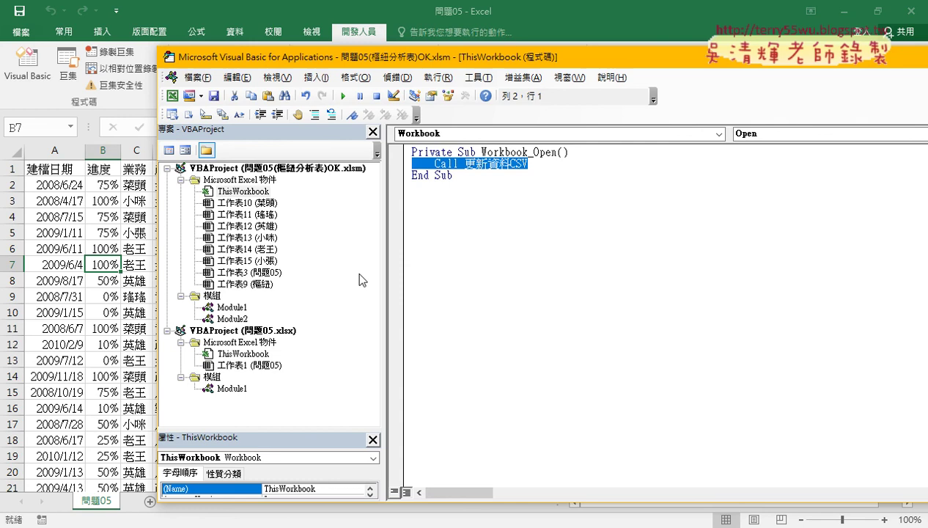
# - Paste Call 更新資料CSV into a new Workbook_Open in 問題05.xlsx's ThisWorkbook
pyautogui.doubleClick(242, 354)
pyautogui.click(492, 135)
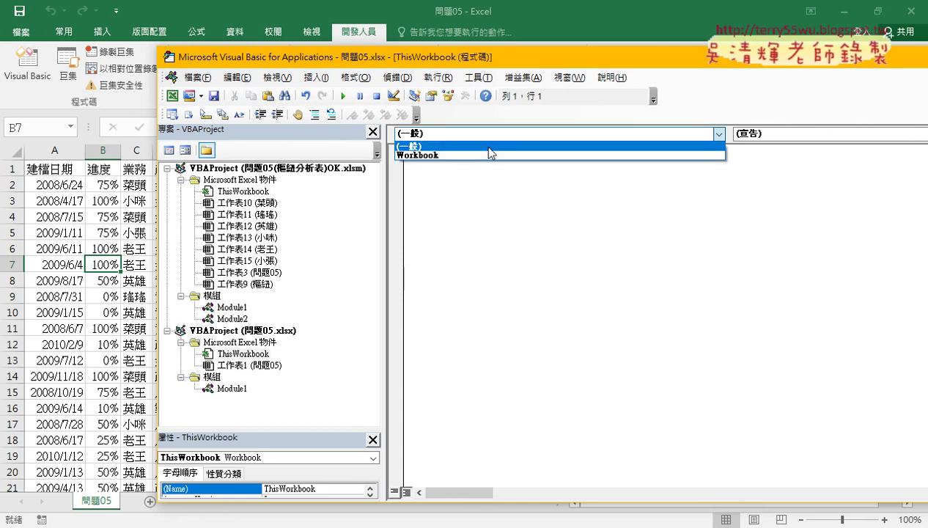
pyautogui.click(491, 153)
pyautogui.rightClick(491, 165)
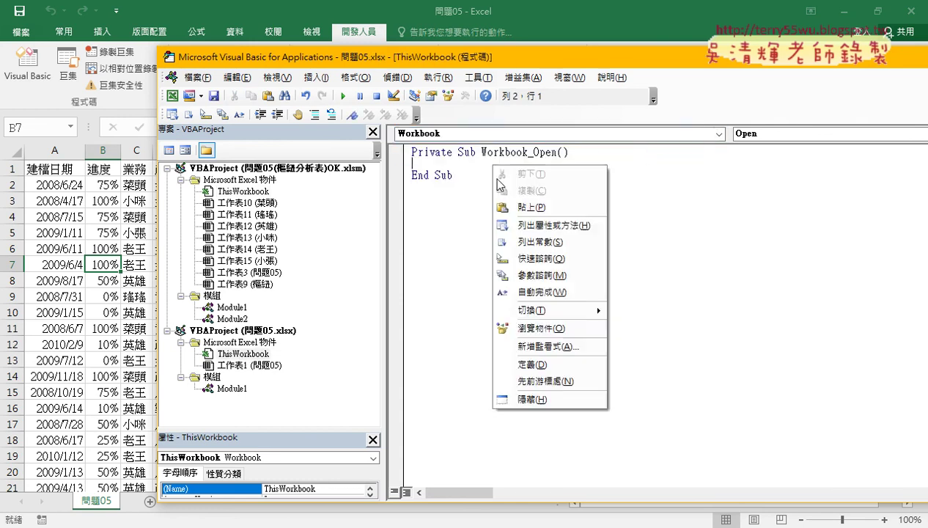
pyautogui.click(518, 212)
# - Delete the Workbook_Open code from the OK workbook's ThisWorkbook
pyautogui.click(254, 191)
pyautogui.doubleClick(254, 192)
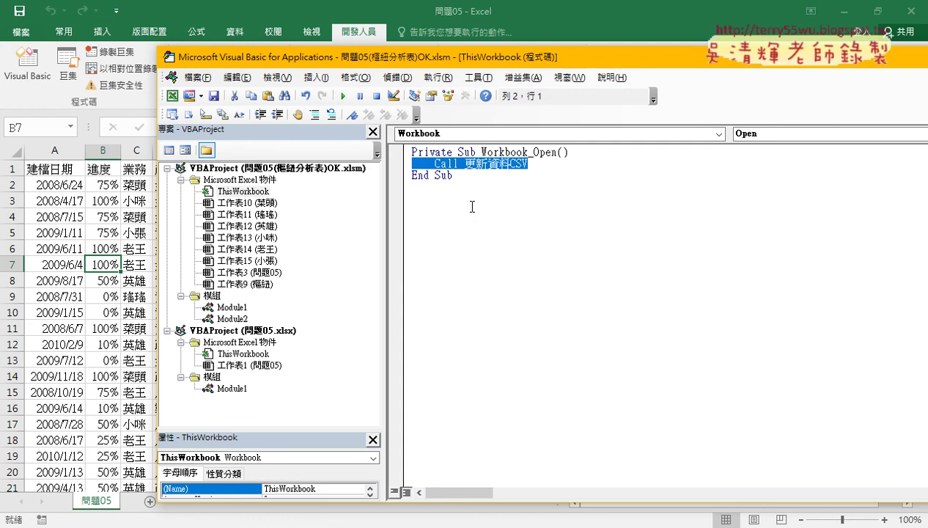
pyautogui.moveTo(468, 204); pyautogui.dragTo(339, 87)
pyautogui.press('Delete')
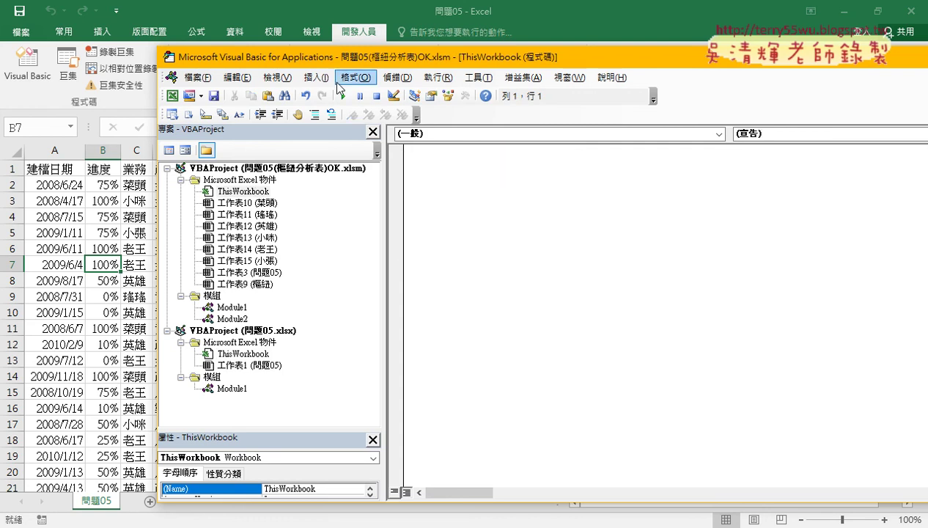
# - Save the workbook as an Excel Macro-Enabled Workbook named 問題05_2
pyautogui.click(20, 11)
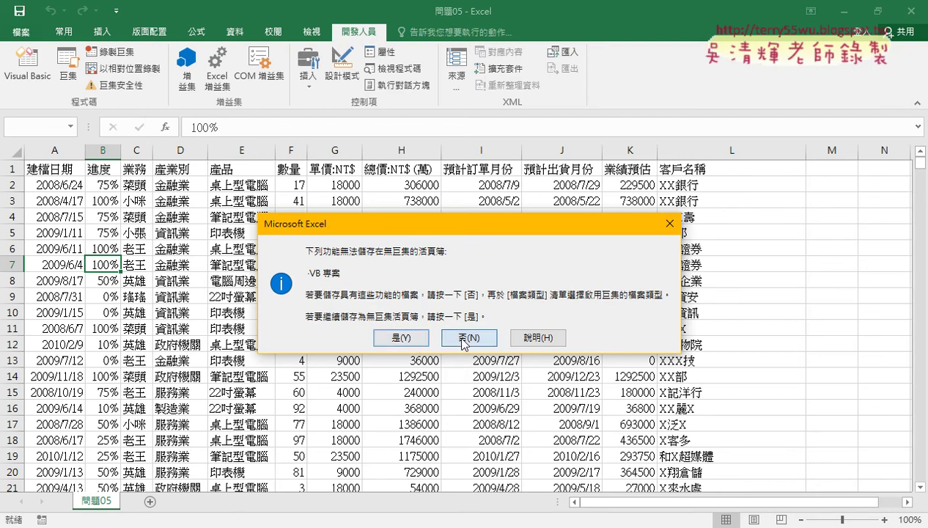
pyautogui.click(463, 340)
pyautogui.click(227, 223)
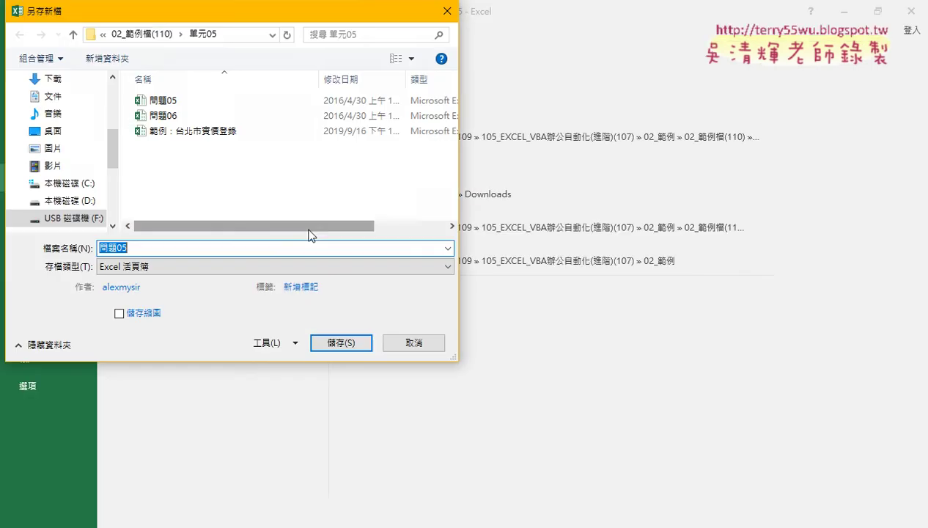
pyautogui.click(245, 266)
pyautogui.click(244, 292)
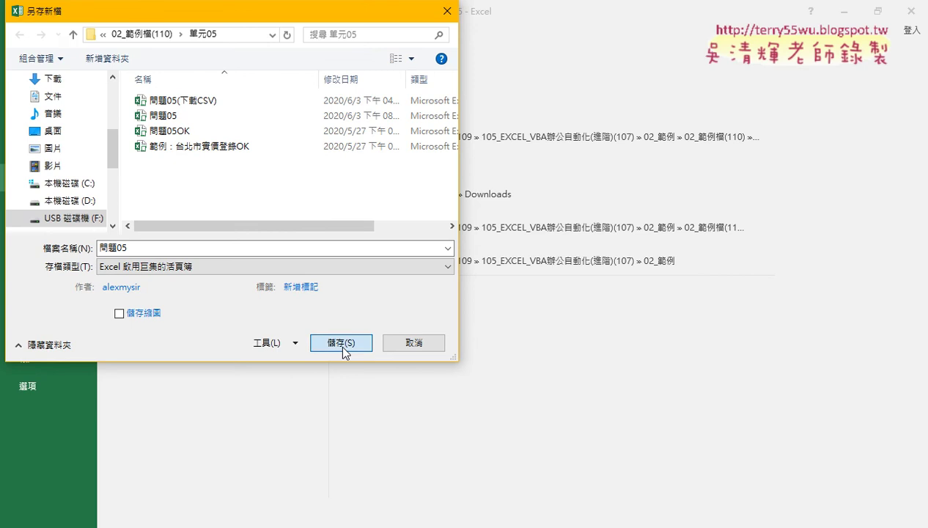
pyautogui.click(184, 248)
pyautogui.click(189, 249)
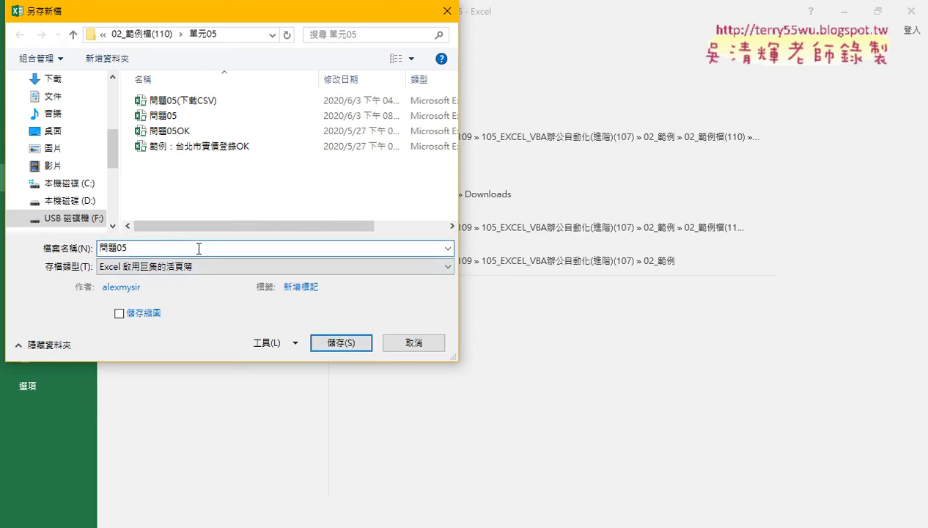
pyautogui.write('_2')
pyautogui.press('Return')
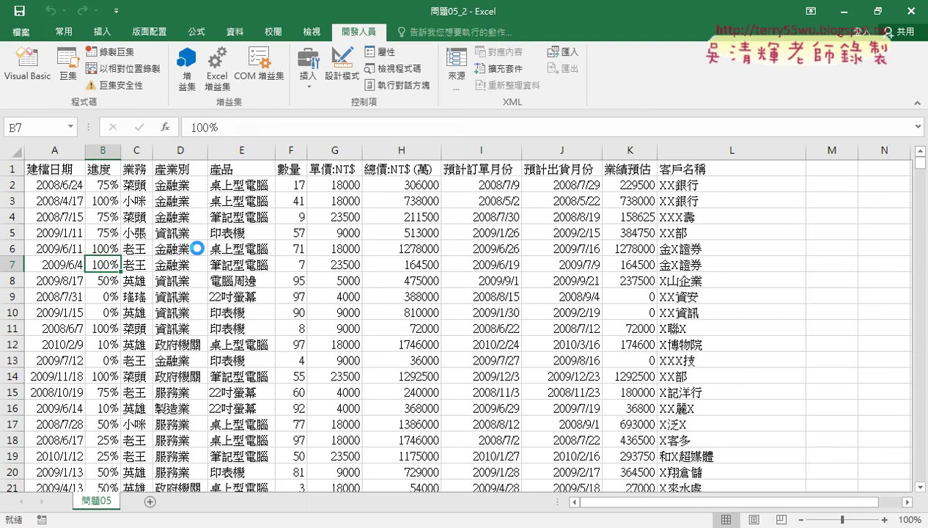
# - Close both workbooks, then reopen 問題05_2 from File Explorer with content enabled
pyautogui.click(912, 10)
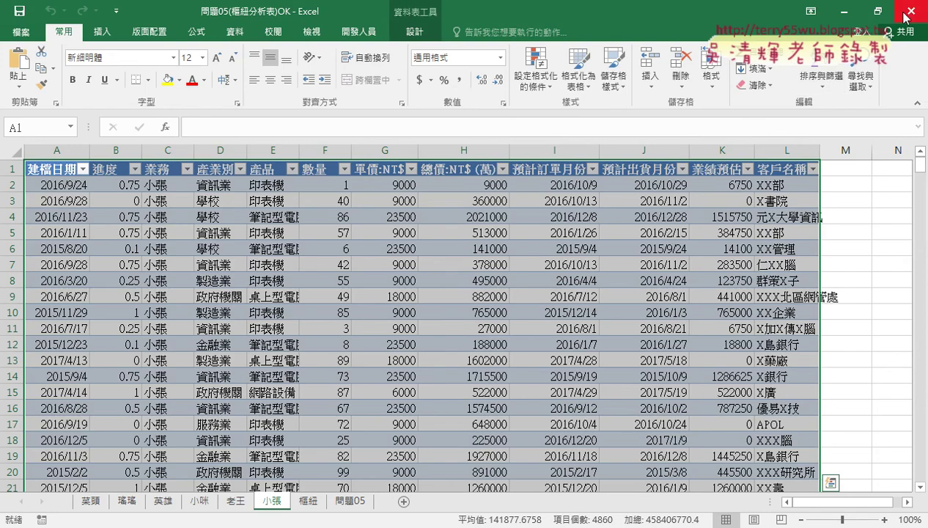
pyautogui.click(906, 17)
pyautogui.click(393, 299)
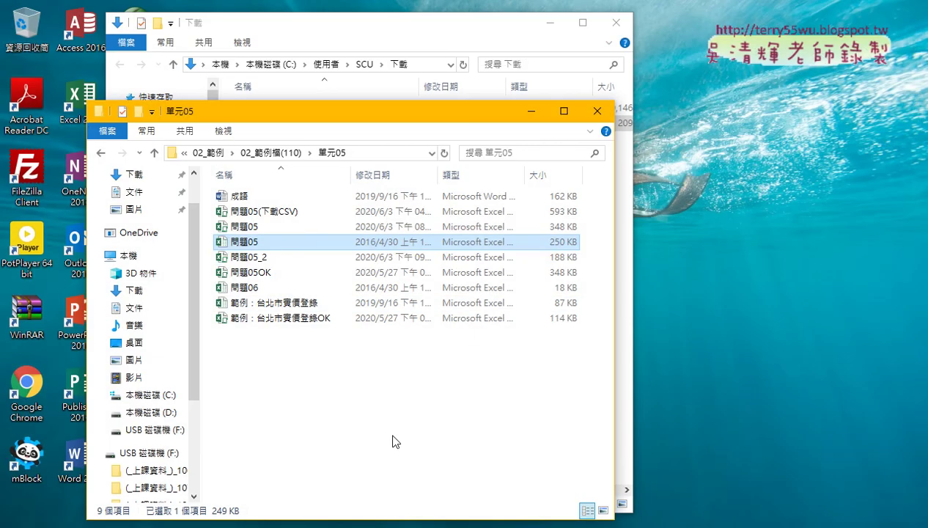
pyautogui.doubleClick(253, 256)
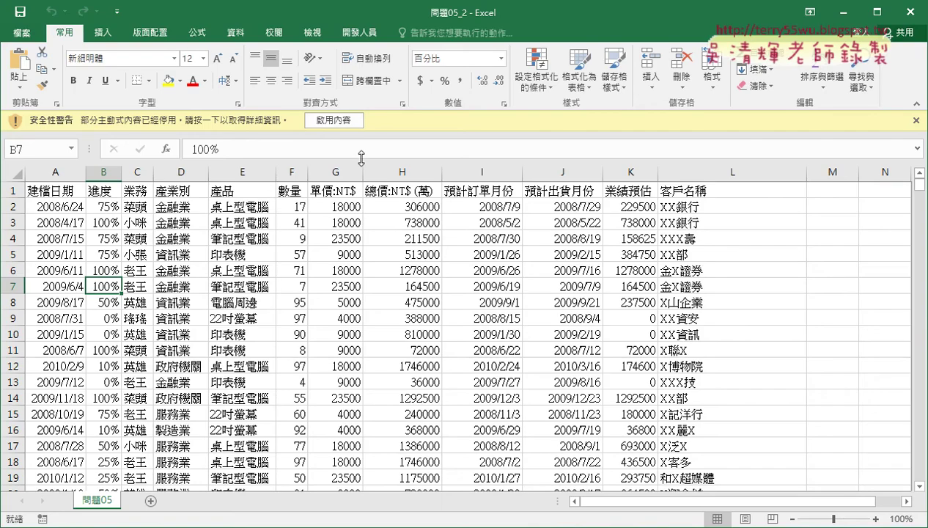
pyautogui.click(321, 121)
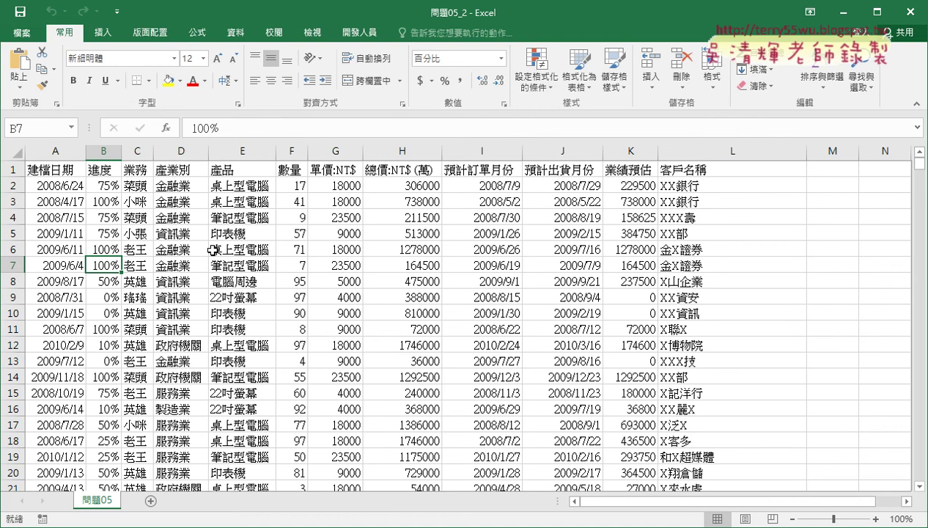
# - Close 問題05_2 saving changes, reopen it, and scroll through the refreshed 問題05 data
pyautogui.click(910, 12)
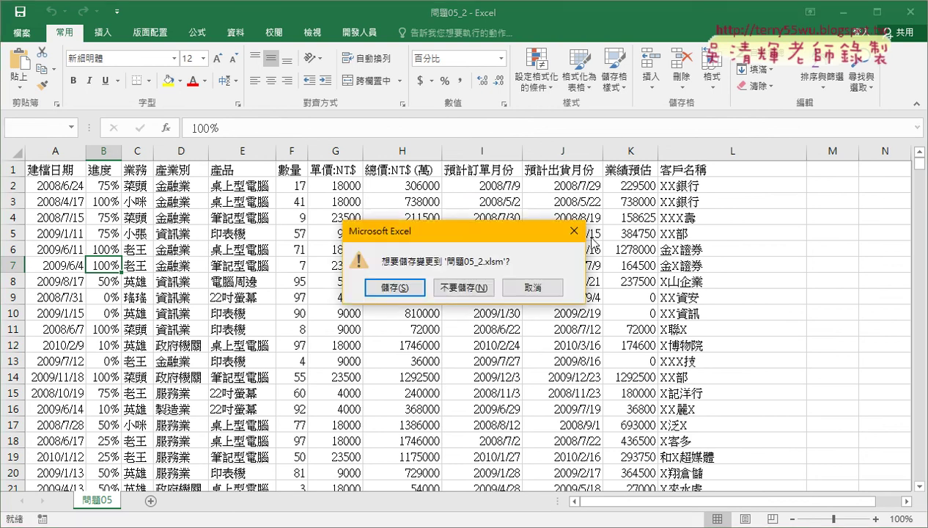
pyautogui.click(405, 293)
pyautogui.doubleClick(290, 258)
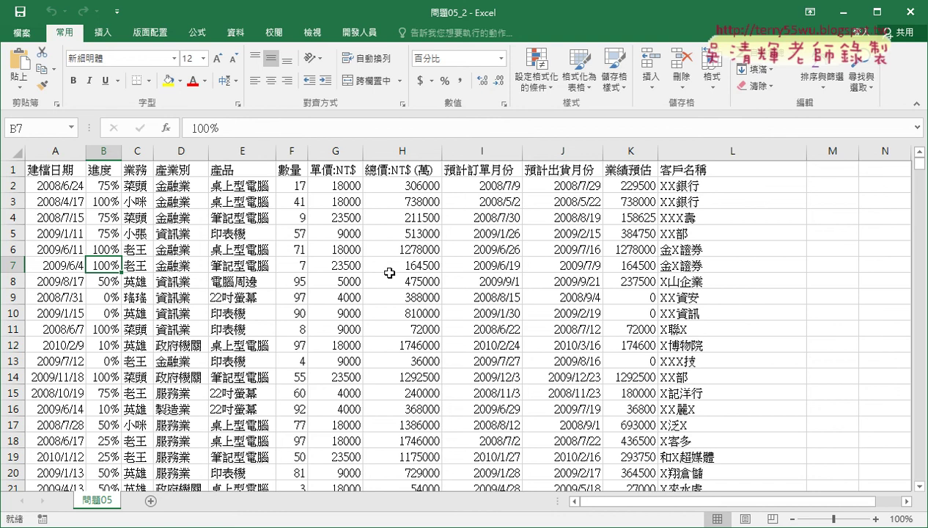
pyautogui.scroll(-1, 390, 269)
pyautogui.scroll(-3, 424, 292)
pyautogui.scroll(-3, 424, 296)
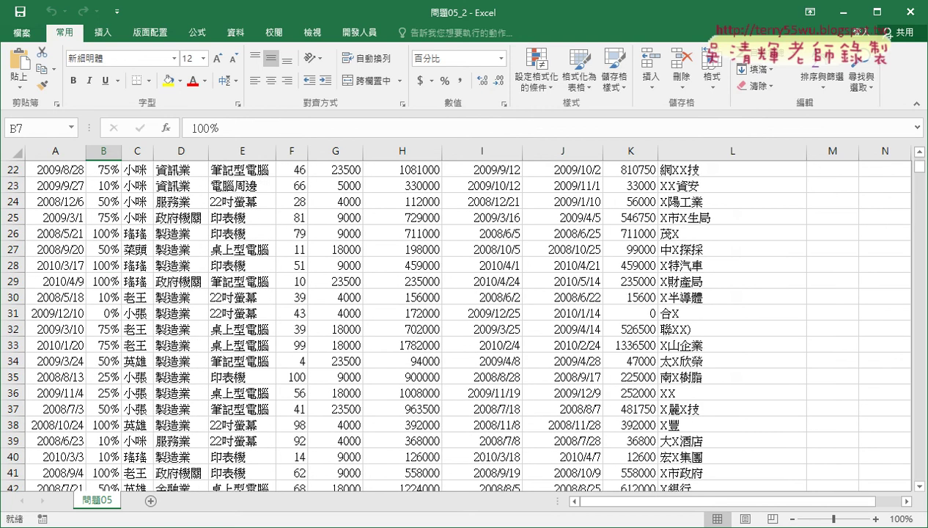
# - Switch to the 問題05 Google Sheet and dismiss the 發佈到網路 dialog
pyautogui.hotkey('alt', 'Tab')
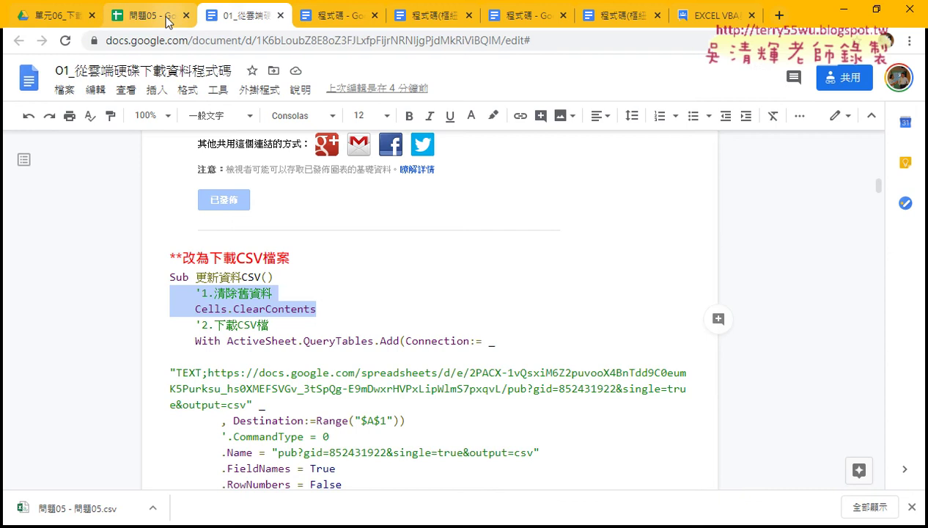
pyautogui.click(167, 20)
pyautogui.click(636, 101)
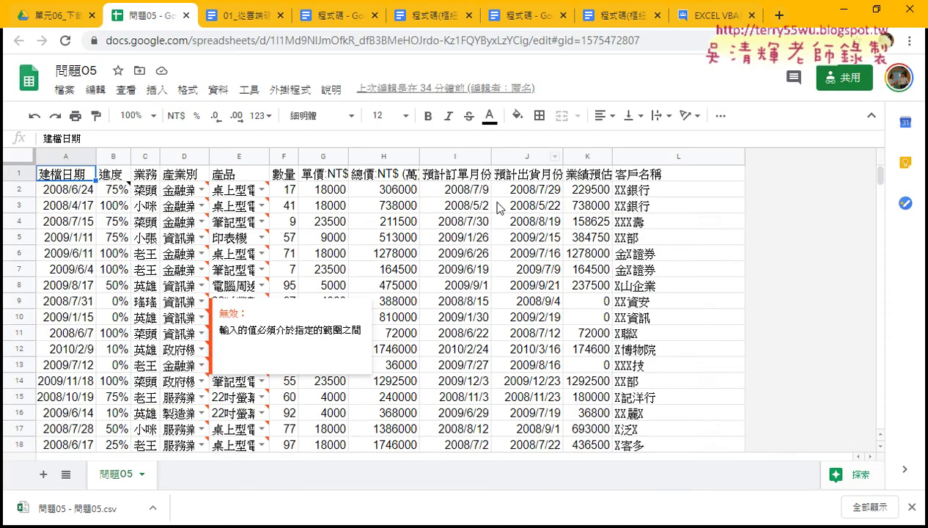
# - Browse the 問題05 records from B15 down and back up to the top
pyautogui.click(119, 397)
pyautogui.scroll(-3, 119, 397)
pyautogui.scroll(-2, 149, 410)
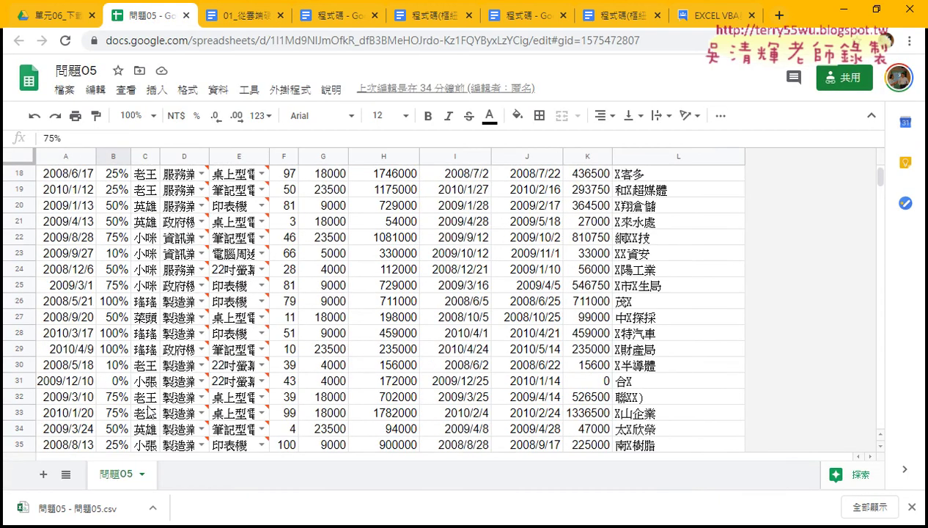
pyautogui.moveTo(879, 179)
pyautogui.mouseDown()
pyautogui.moveTo(892, 403)
pyautogui.moveTo(915, 425)
pyautogui.mouseUp()
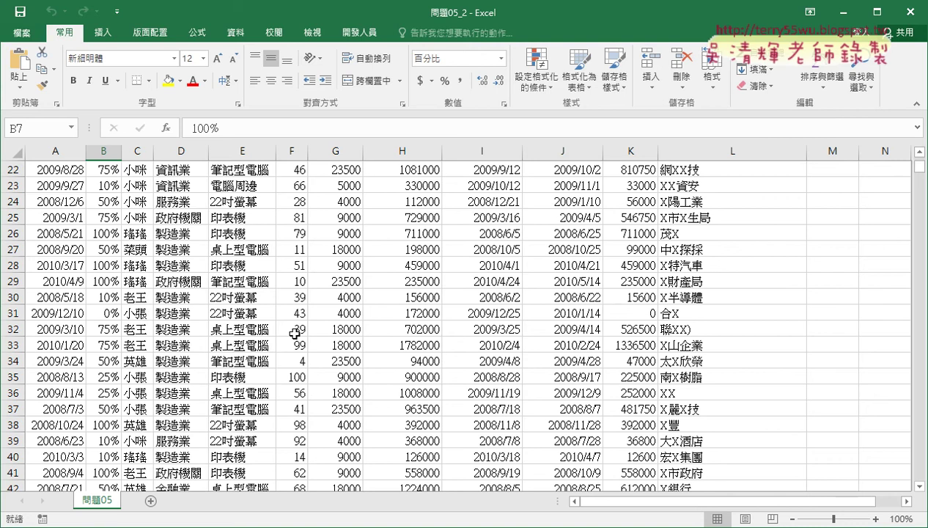
pyautogui.scroll(5, 294, 333)
pyautogui.scroll(2, 293, 333)
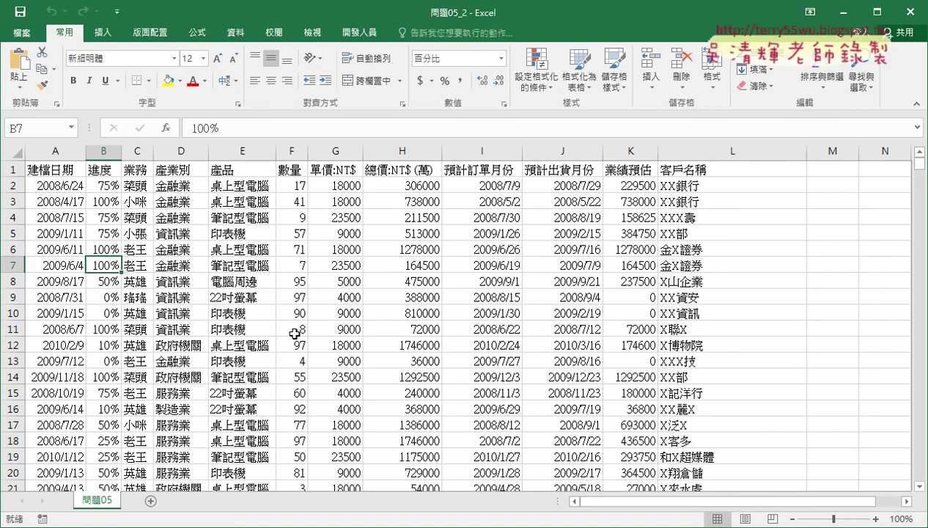
# - Copy 小咪 from C3 and paste it over 菜頭 in C2 and into C4
pyautogui.click(843, 12)
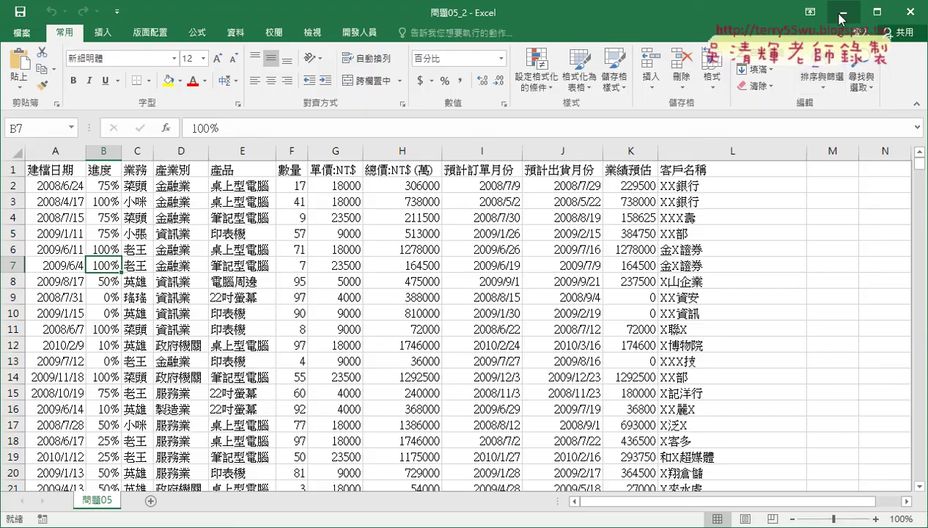
pyautogui.scroll(5, 183, 222)
pyautogui.scroll(5, 198, 223)
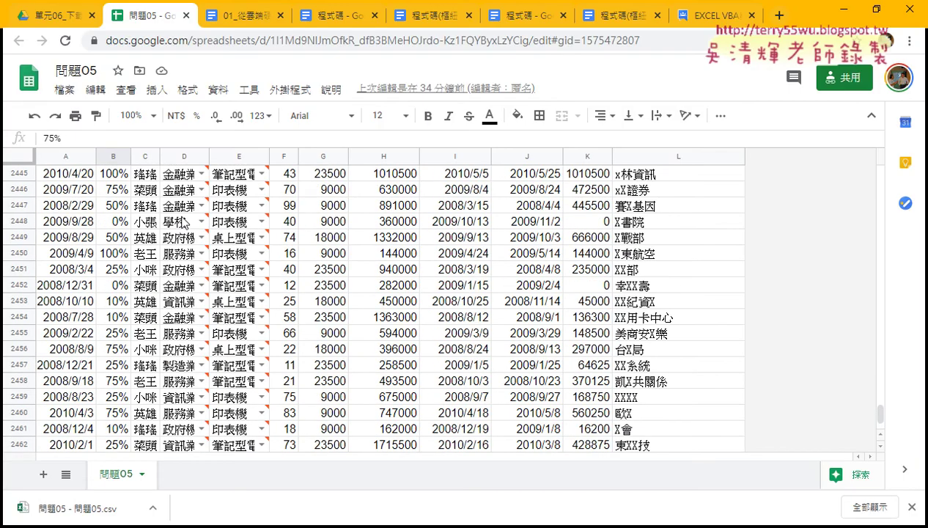
pyautogui.scroll(5, 216, 224)
pyautogui.scroll(5, 233, 225)
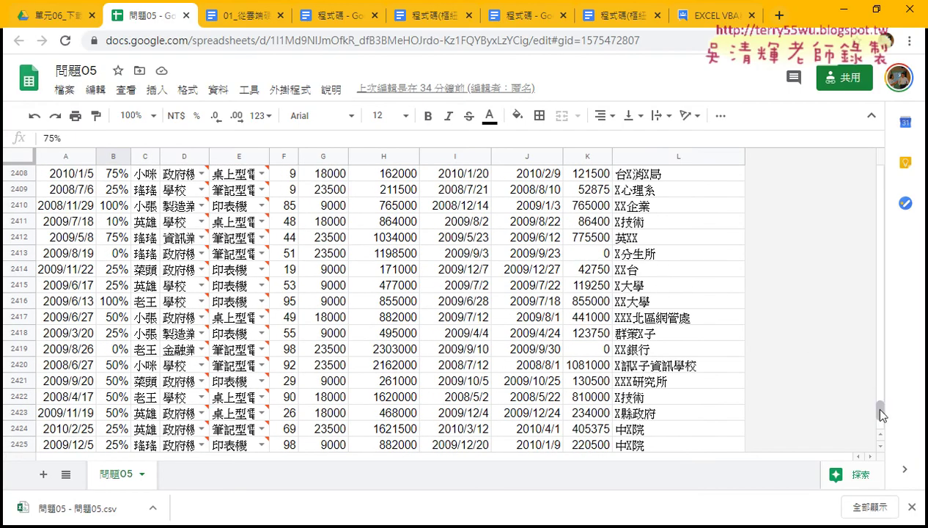
pyautogui.moveTo(878, 409); pyautogui.dragTo(878, 172)
pyautogui.click(144, 191)
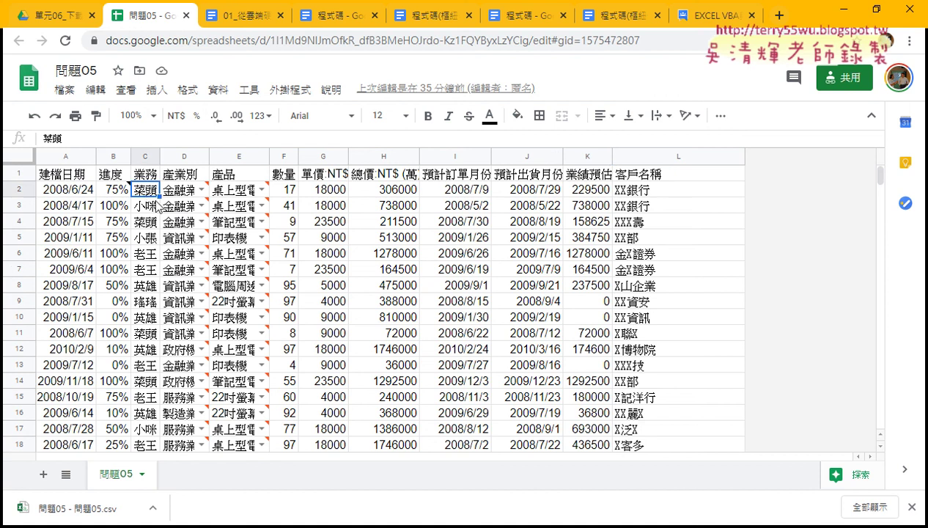
pyautogui.click(159, 205)
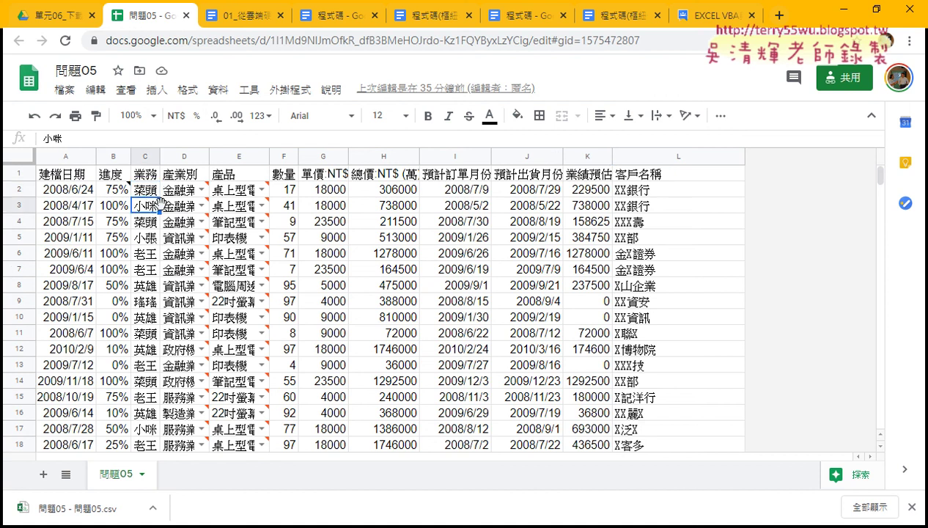
pyautogui.click(146, 190)
pyautogui.write('小咪')
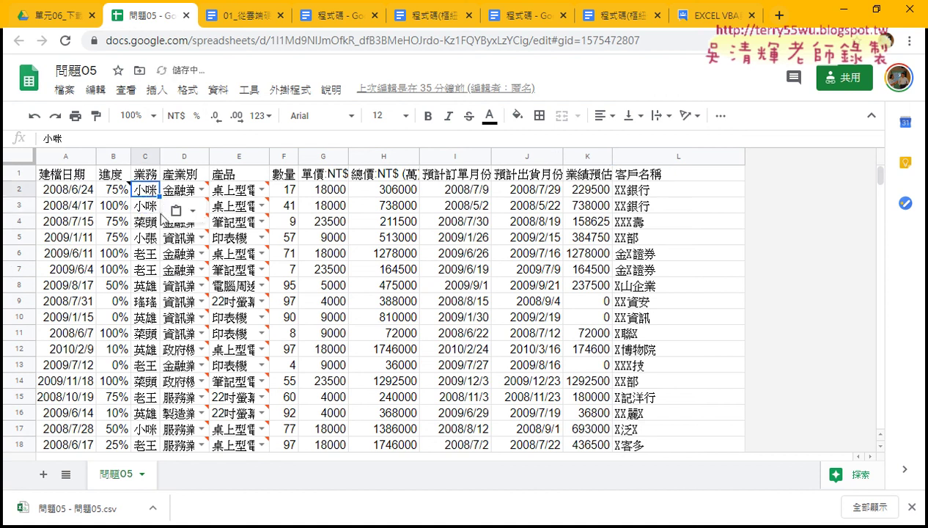
pyautogui.click(150, 222)
pyautogui.write('小咪')
pyautogui.click(326, 269)
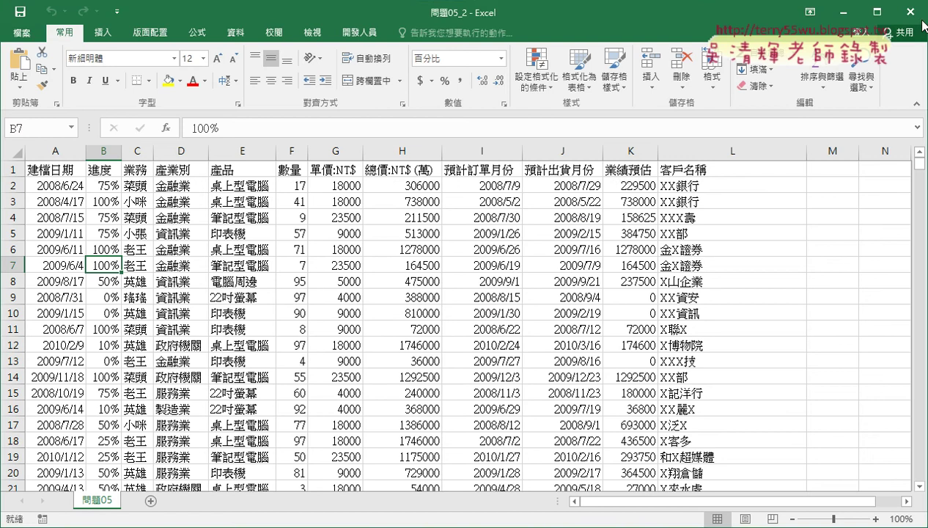
# - Save and close 問題05_2, reopen it, and select C2:C4 to confirm the 小咪 values
pyautogui.click(908, 13)
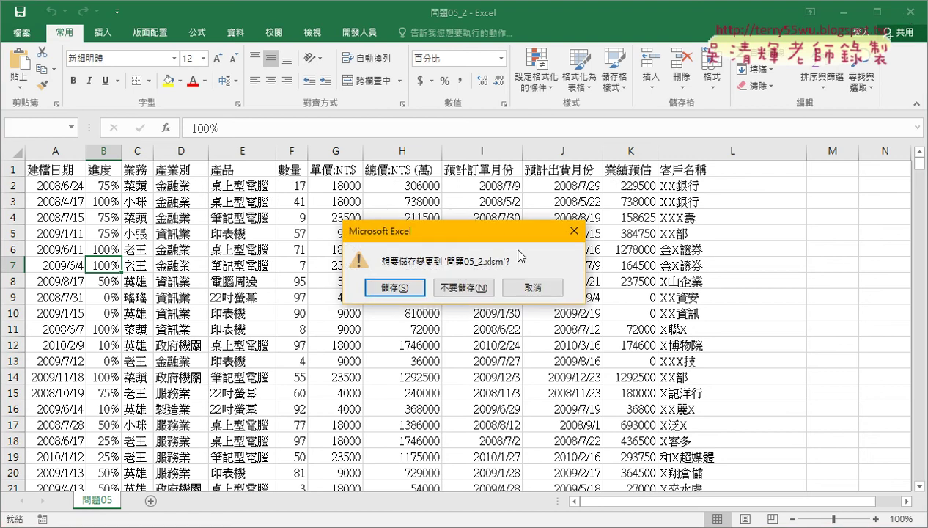
pyautogui.click(392, 285)
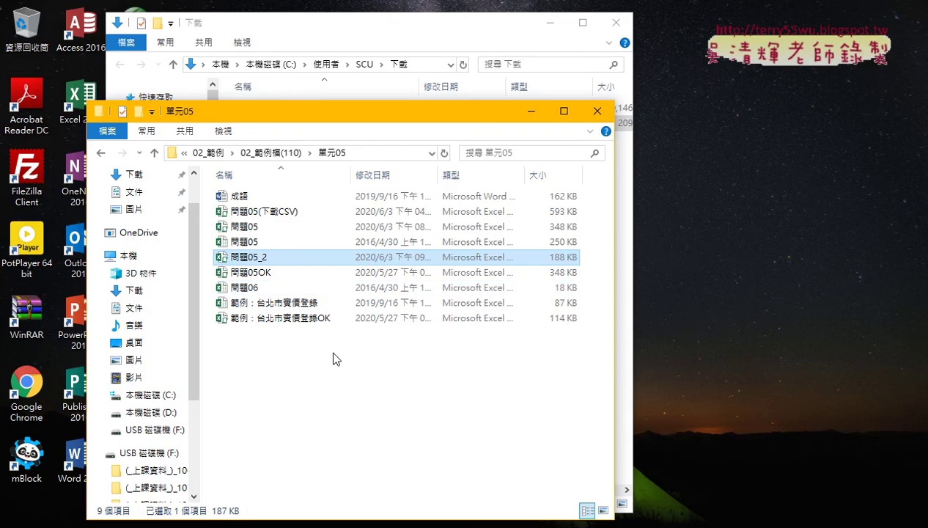
pyautogui.doubleClick(312, 258)
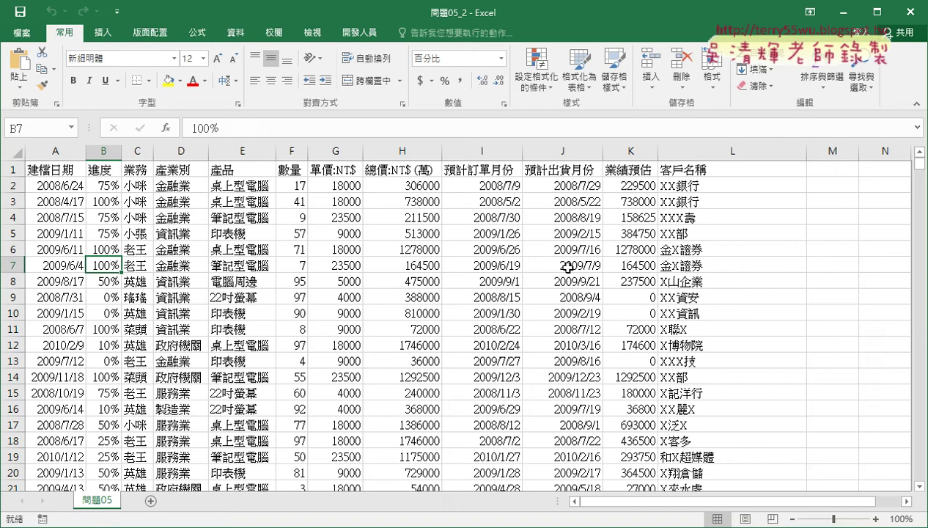
pyautogui.moveTo(131, 185); pyautogui.dragTo(132, 218)
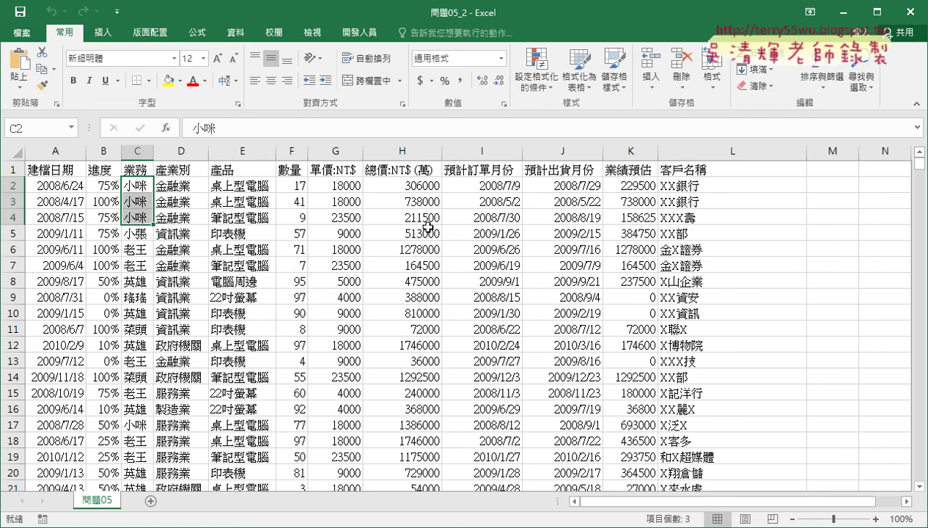
# - Open ThisWorkbook's code in Visual Basic and highlight the Workbook_Open call to 更新資料CSV
pyautogui.click(234, 36)
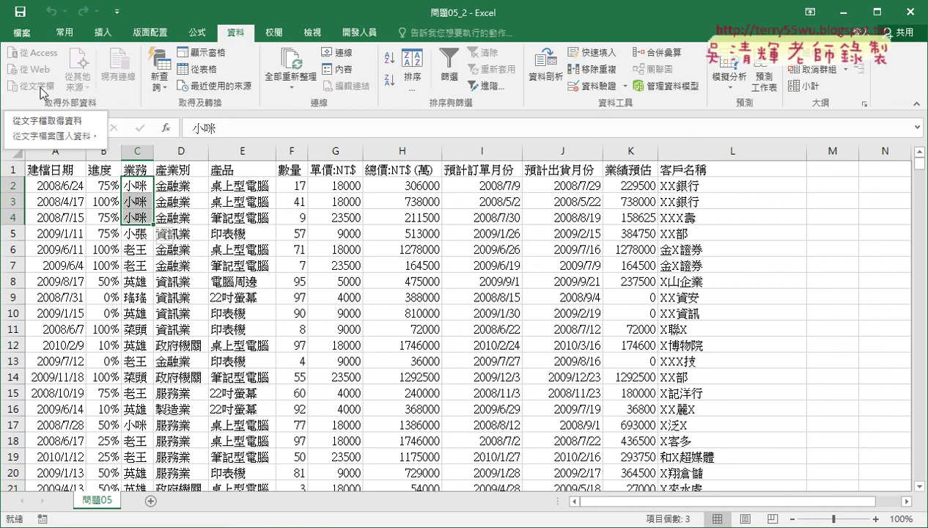
pyautogui.click(370, 34)
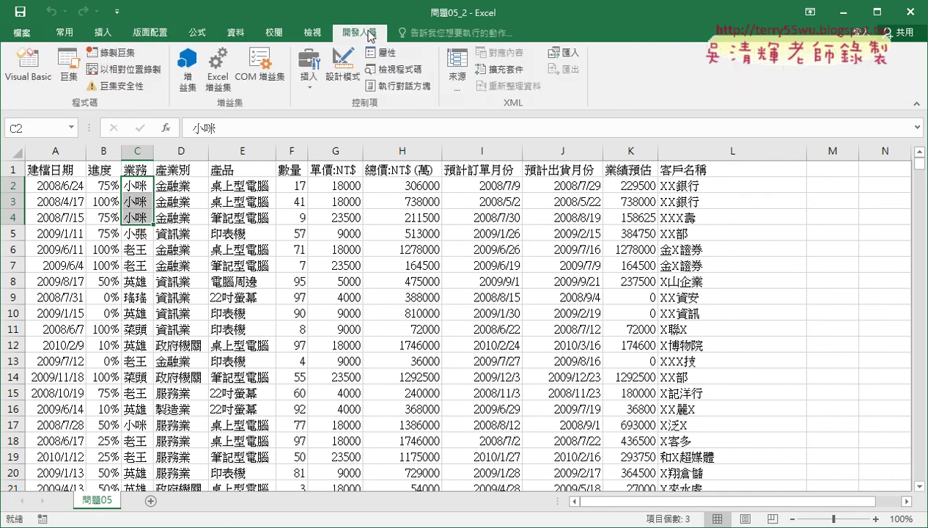
pyautogui.click(30, 73)
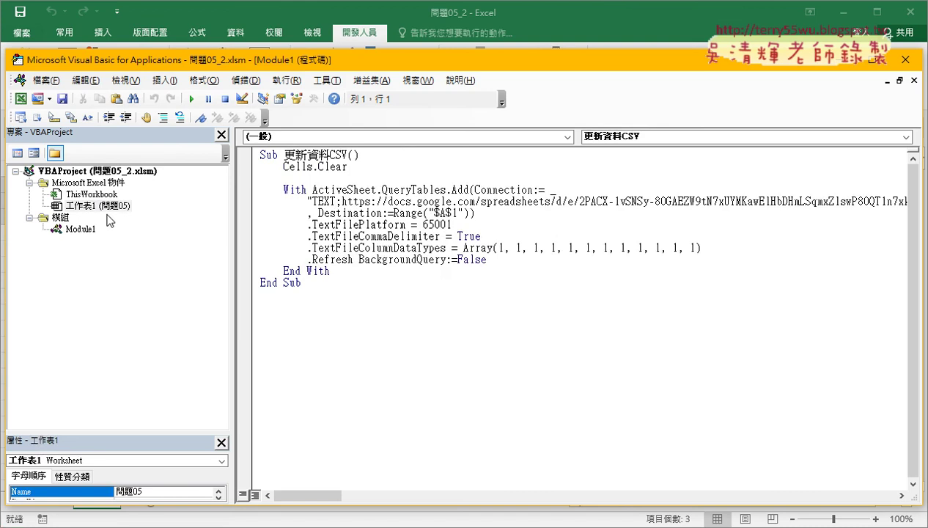
pyautogui.doubleClick(92, 194)
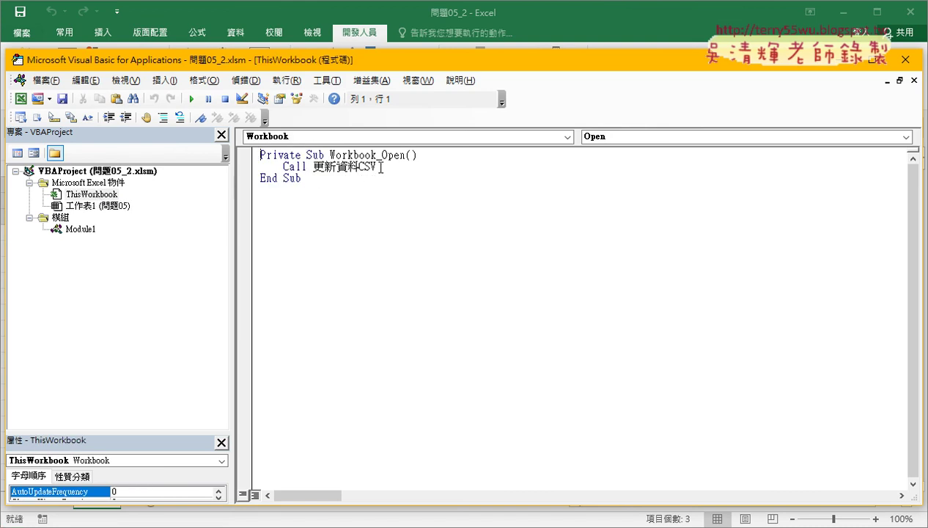
pyautogui.moveTo(380, 167); pyautogui.dragTo(246, 169)
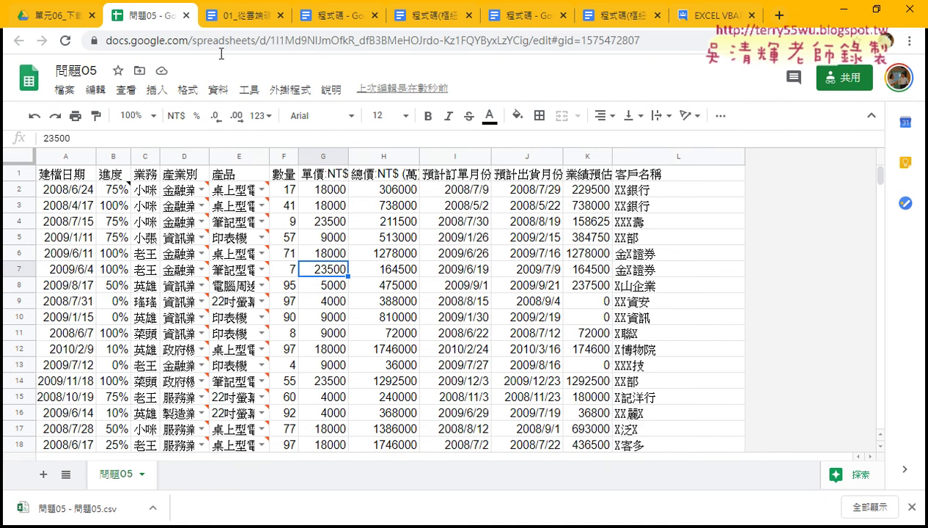
# - In 01_從雲端硬碟下載資料程式碼, select the trimmed 更新資料CSV macro's import settings lines
pyautogui.click(239, 18)
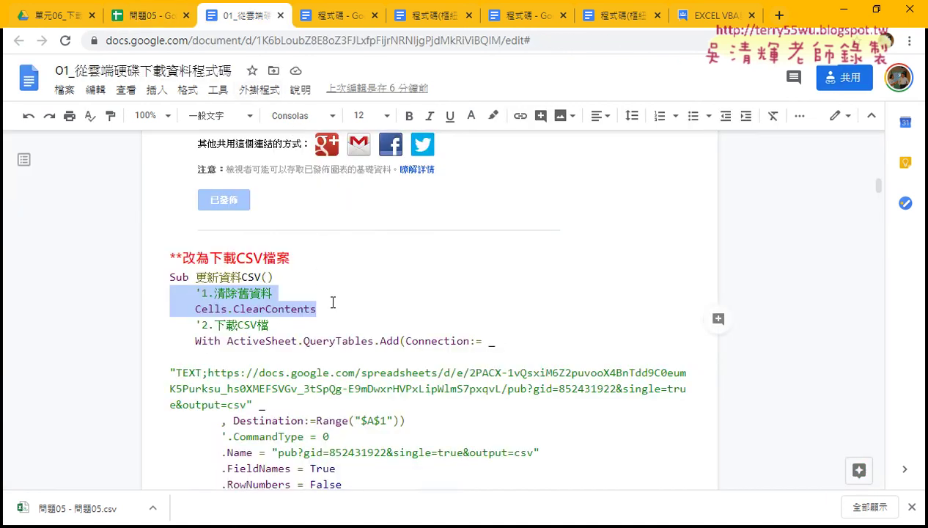
pyautogui.scroll(3, 332, 302)
pyautogui.scroll(-3, 333, 302)
pyautogui.click(289, 278)
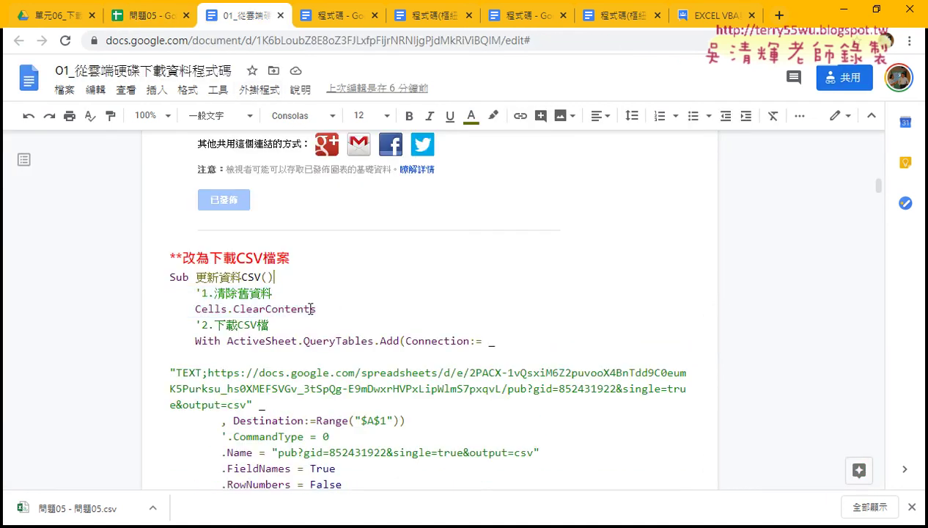
pyautogui.scroll(-3, 311, 309)
pyautogui.scroll(2, 301, 294)
pyautogui.scroll(-1, 287, 270)
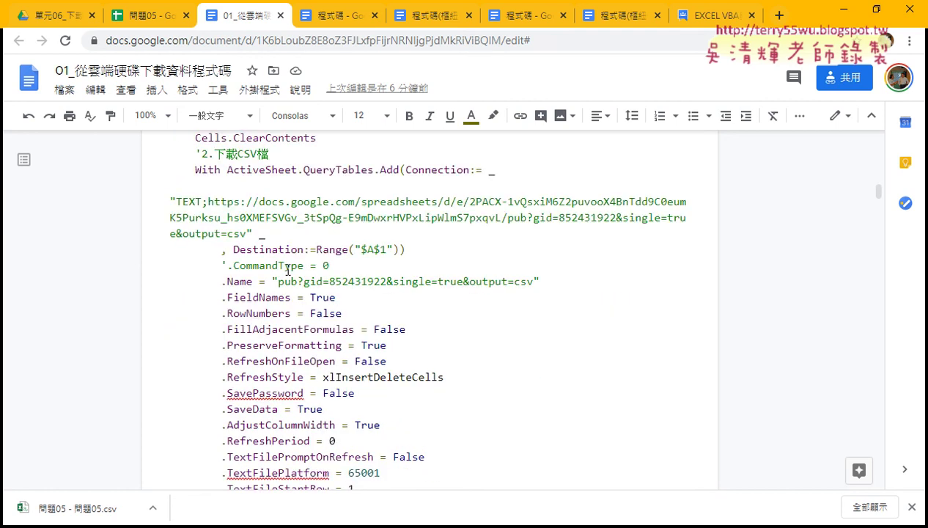
pyautogui.scroll(-2, 288, 270)
pyautogui.scroll(-3, 288, 270)
pyautogui.scroll(-1, 288, 269)
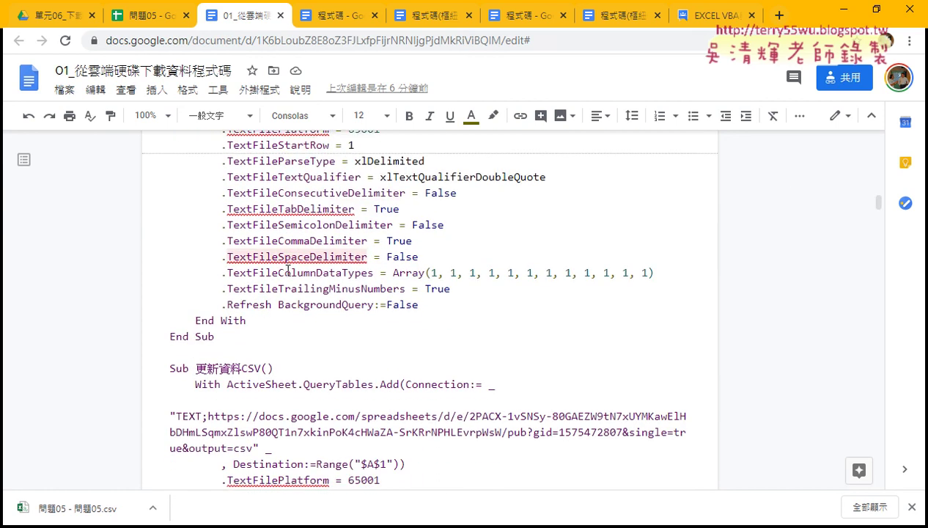
pyautogui.scroll(-1, 294, 304)
pyautogui.scroll(-1, 317, 354)
pyautogui.moveTo(433, 389)
pyautogui.mouseDown()
pyautogui.moveTo(367, 390)
pyautogui.moveTo(151, 331)
pyautogui.mouseUp()
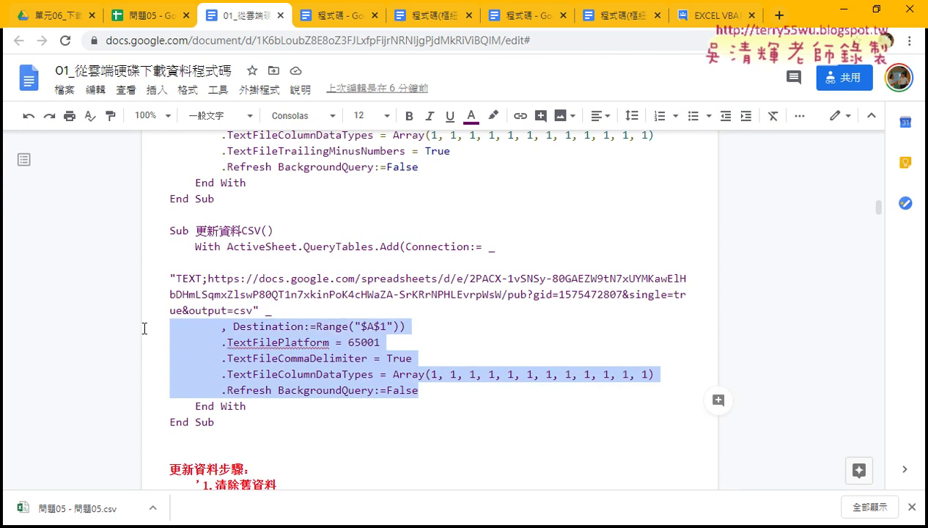